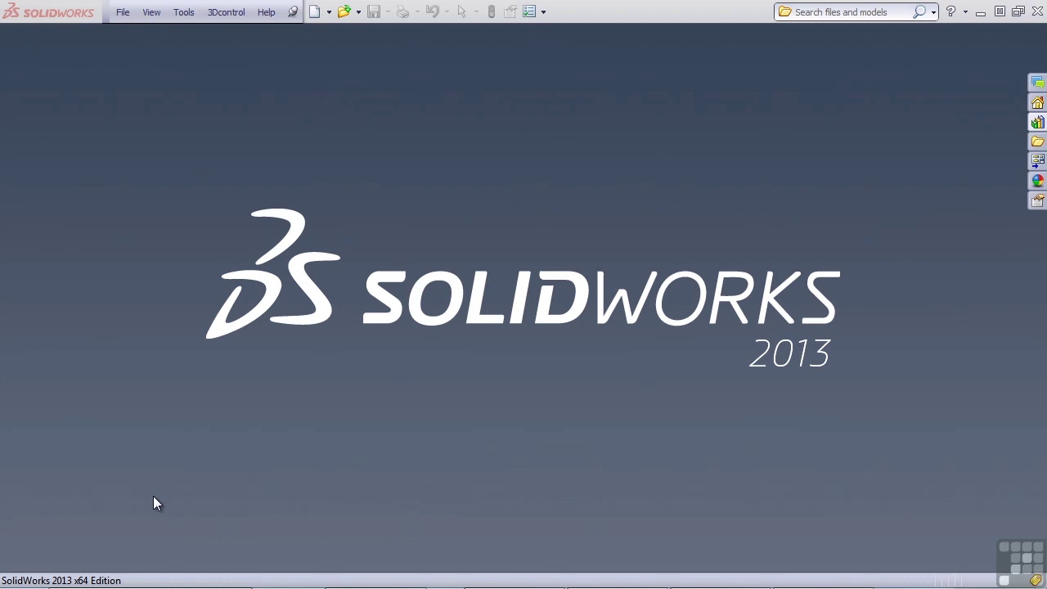
Step: Create a new part document
left_click(314, 11)
double_click(351, 212)
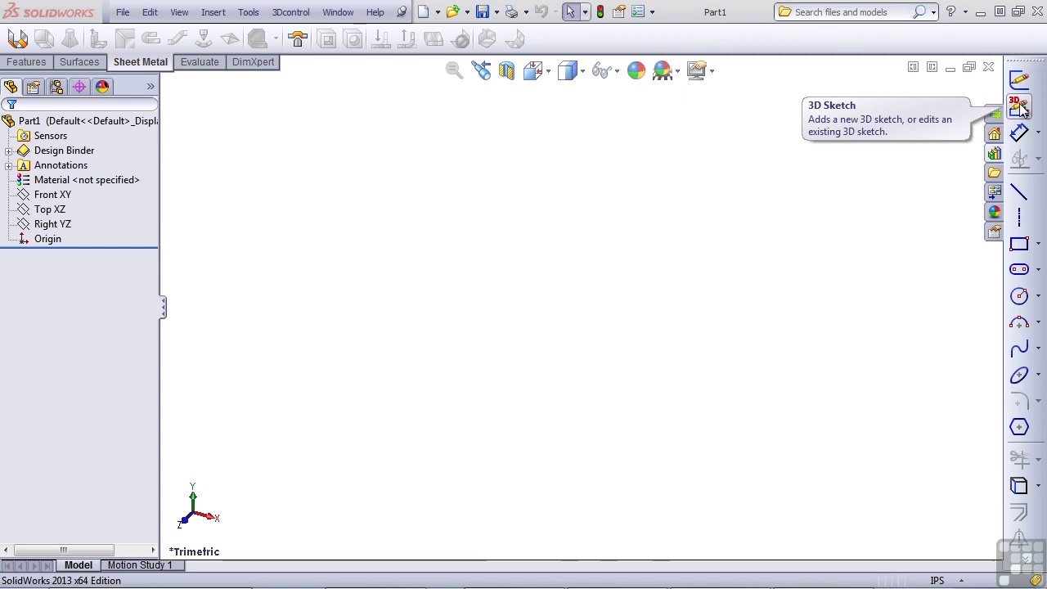
Step: Open the command customization for the Sketch category and remove the Sketch and 3D Sketch commands from the sketch toolbar
left_click(652, 12)
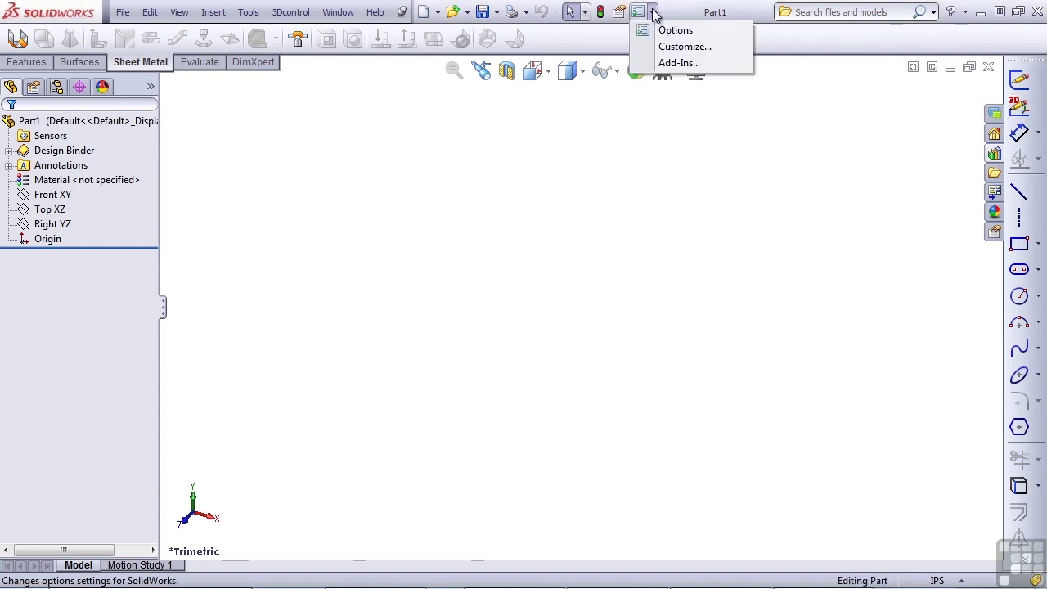
left_click(668, 47)
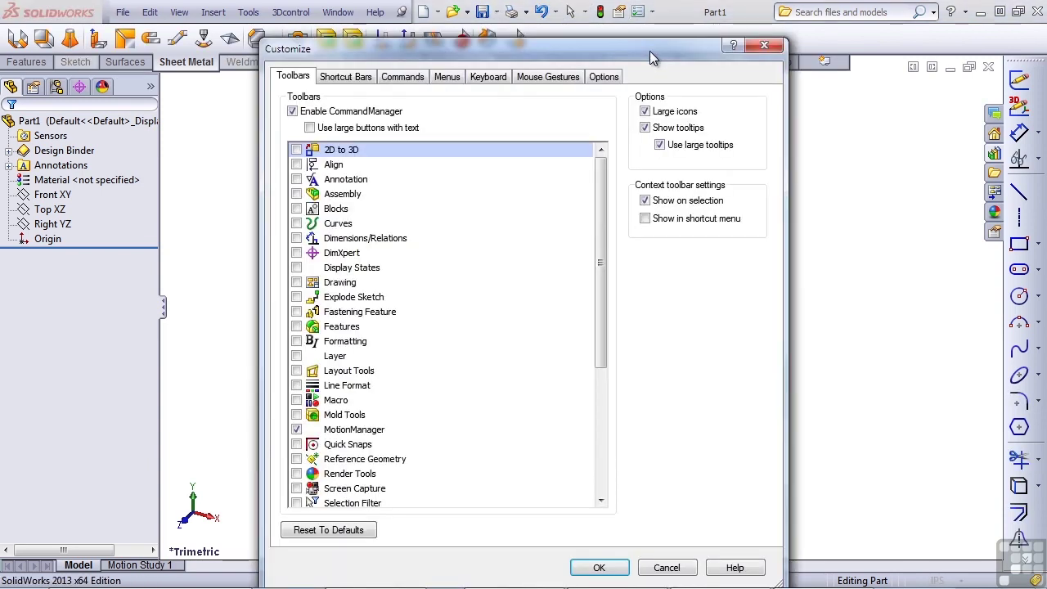
left_click(405, 77)
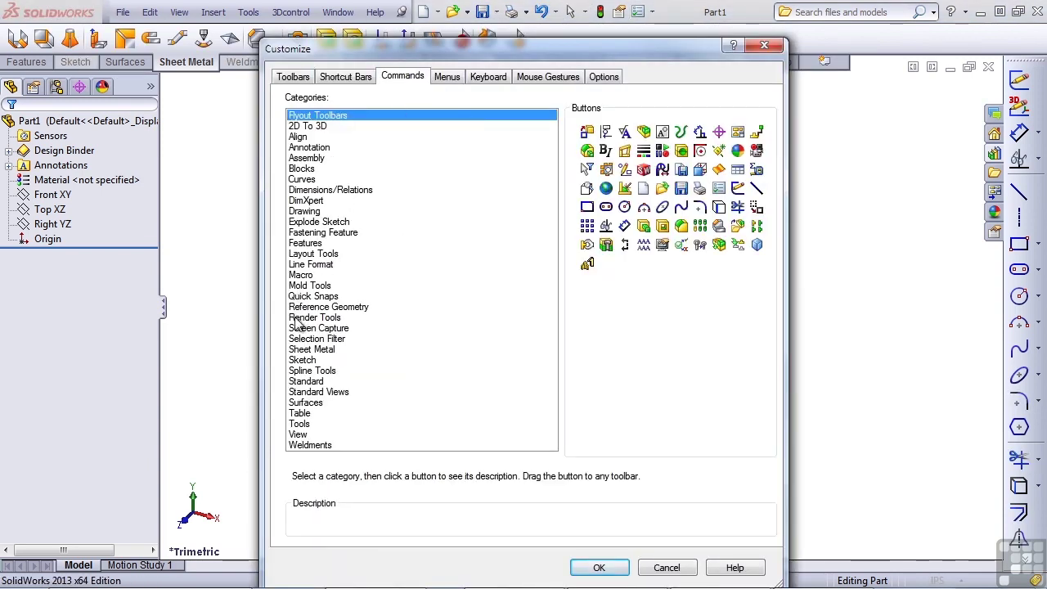
left_click(302, 361)
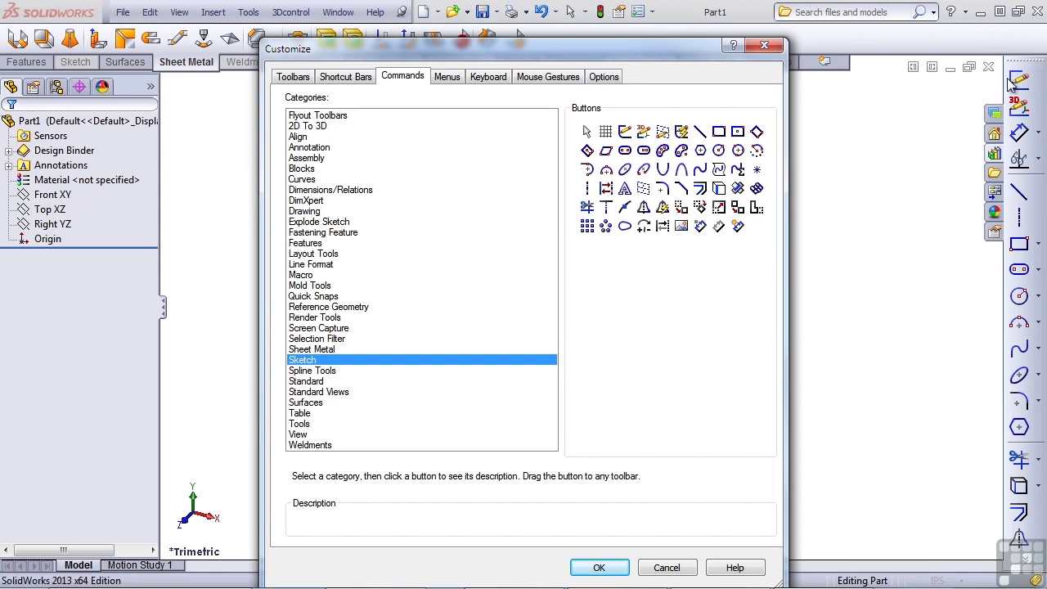
left_click_drag(1018, 82, 904, 128)
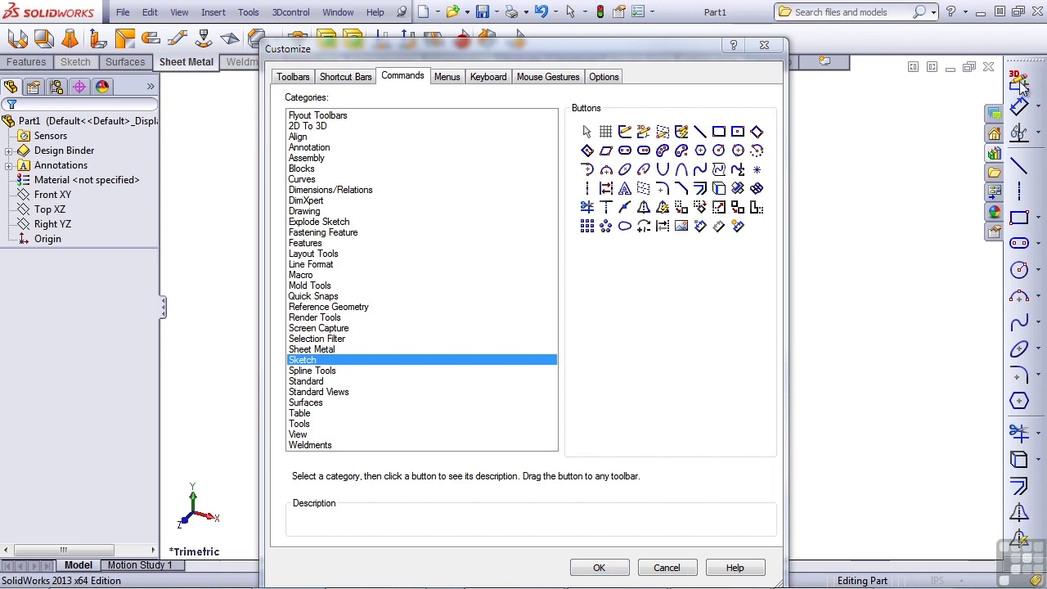
left_click_drag(1022, 86, 889, 166)
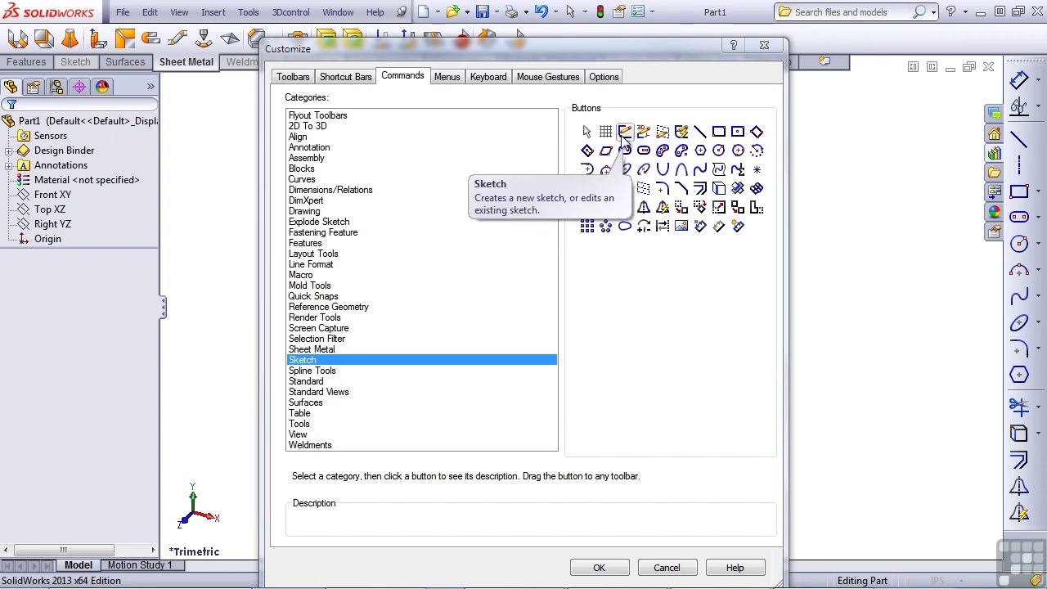
Step: Add the Sketch and 3D Sketch commands back to the start of the sketch toolbar and accept the customization
mouse_move(625, 133)
left_mouse_down()
mouse_move(1027, 76)
mouse_move(1030, 60)
mouse_move(1029, 70)
left_mouse_up()
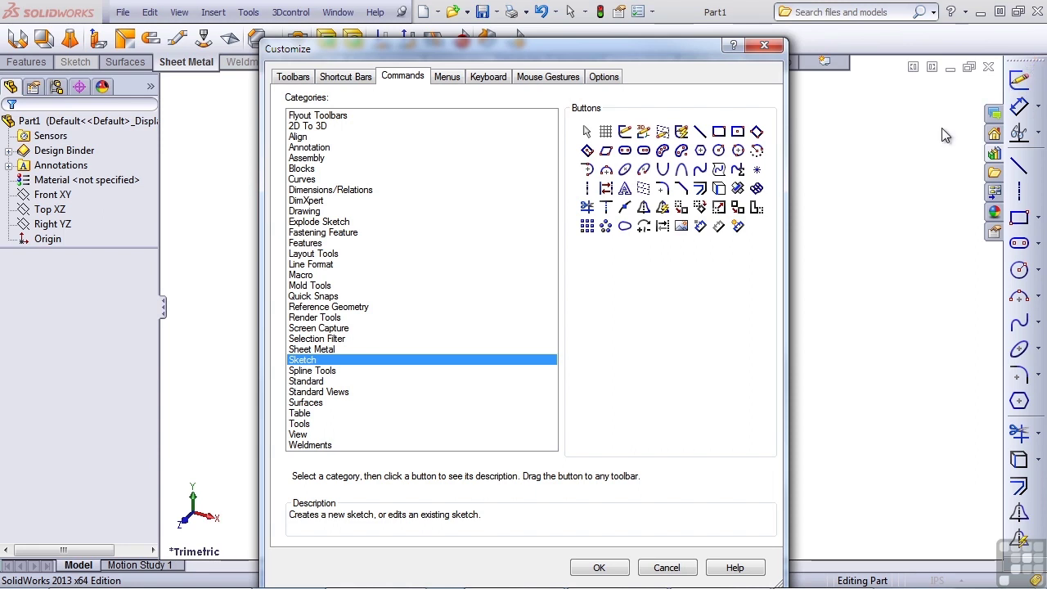
left_click(625, 188)
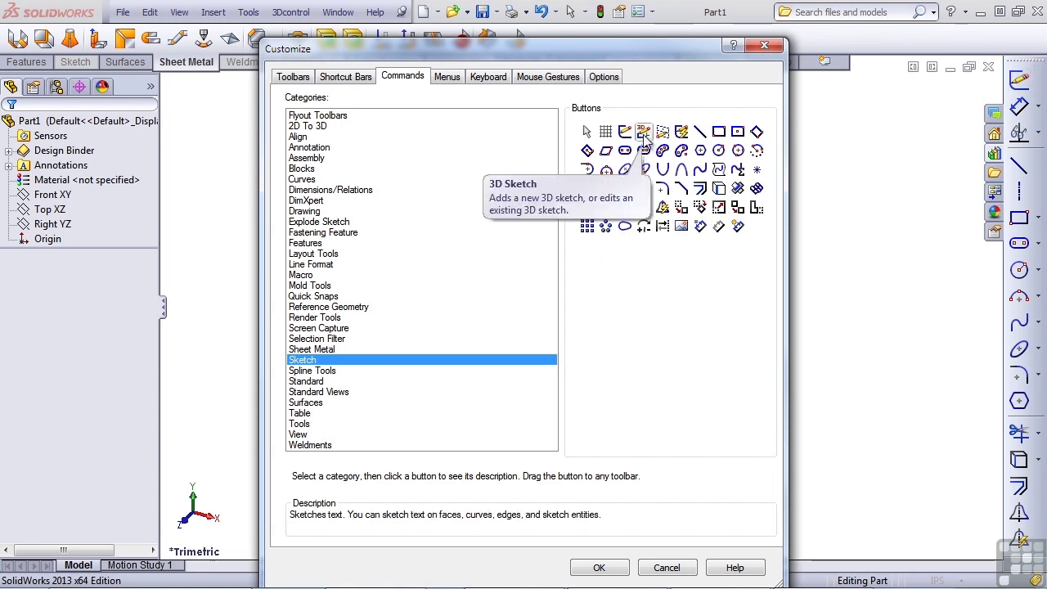
left_click_drag(644, 135, 1019, 104)
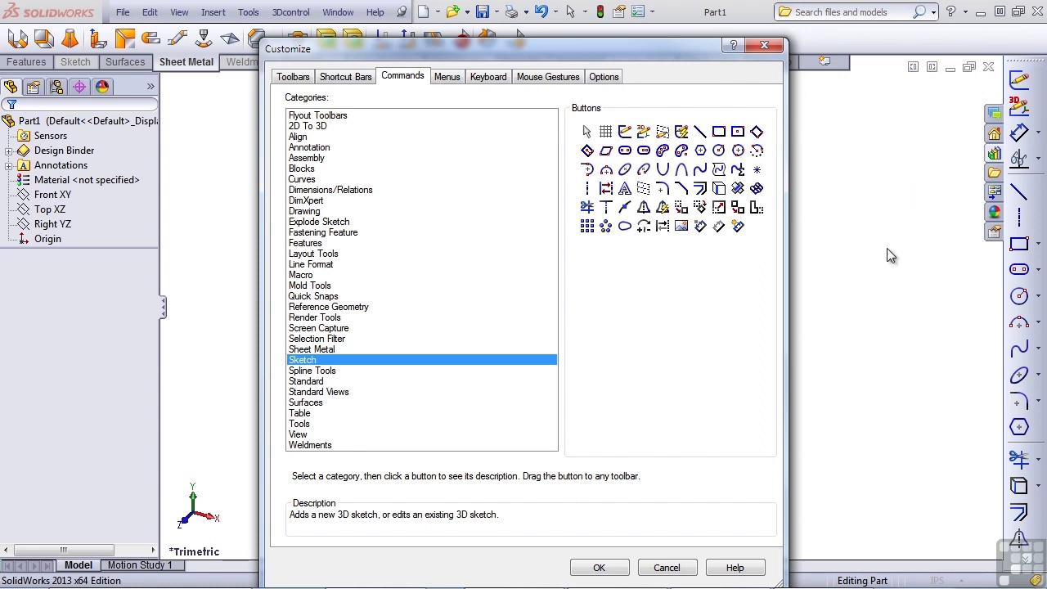
left_click(597, 568)
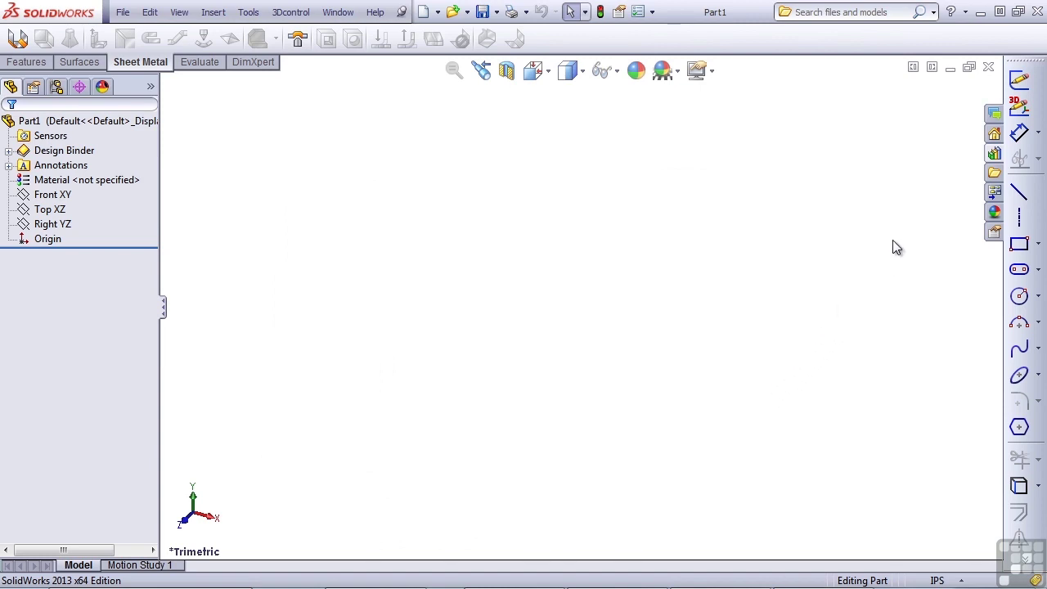
Step: Start a new 3D sketch in the part
left_click(1018, 106)
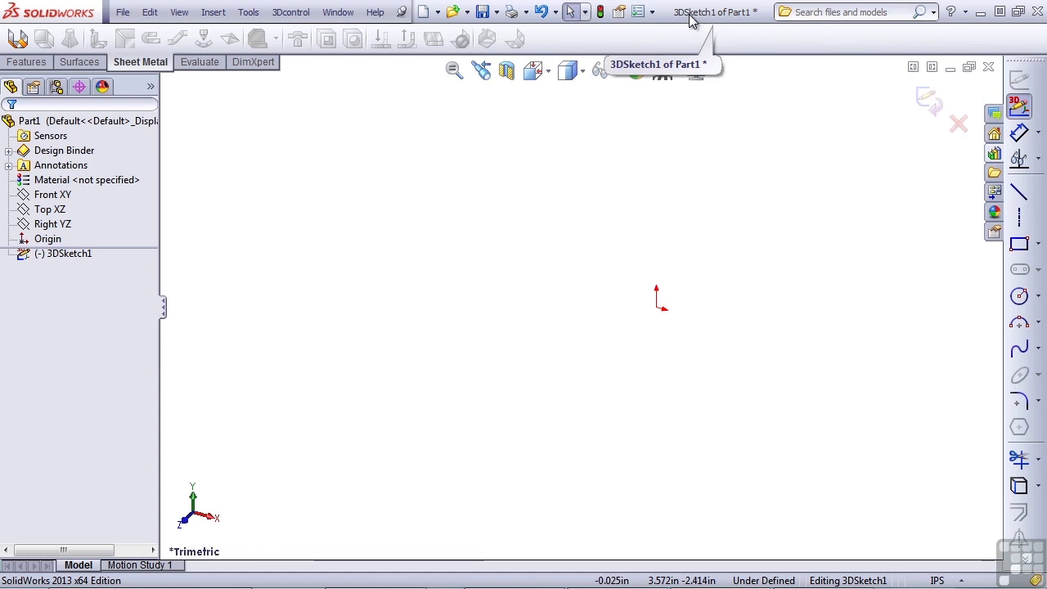
left_click(50, 255)
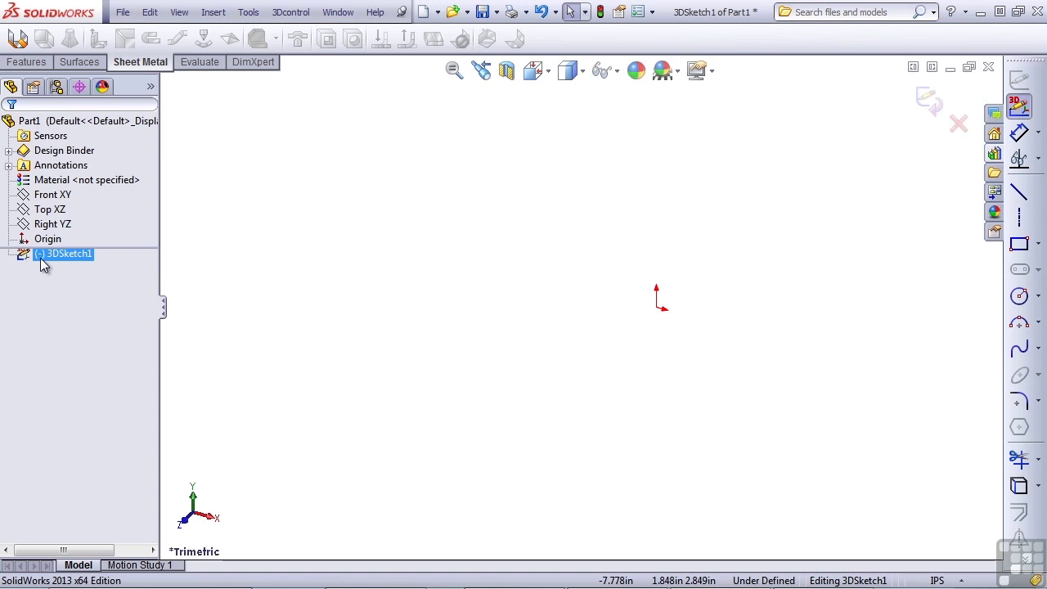
key("Escape")
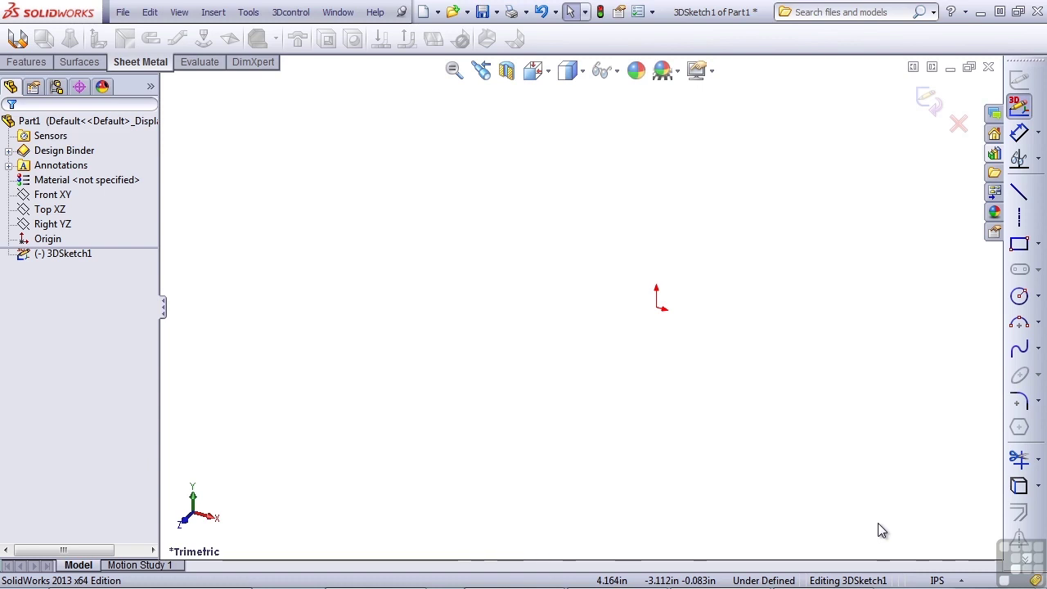
Step: Draw two connected lines from the origin in the XY plane, about 2.79 in along X and about 2.66 in down along Y
left_click(1018, 192)
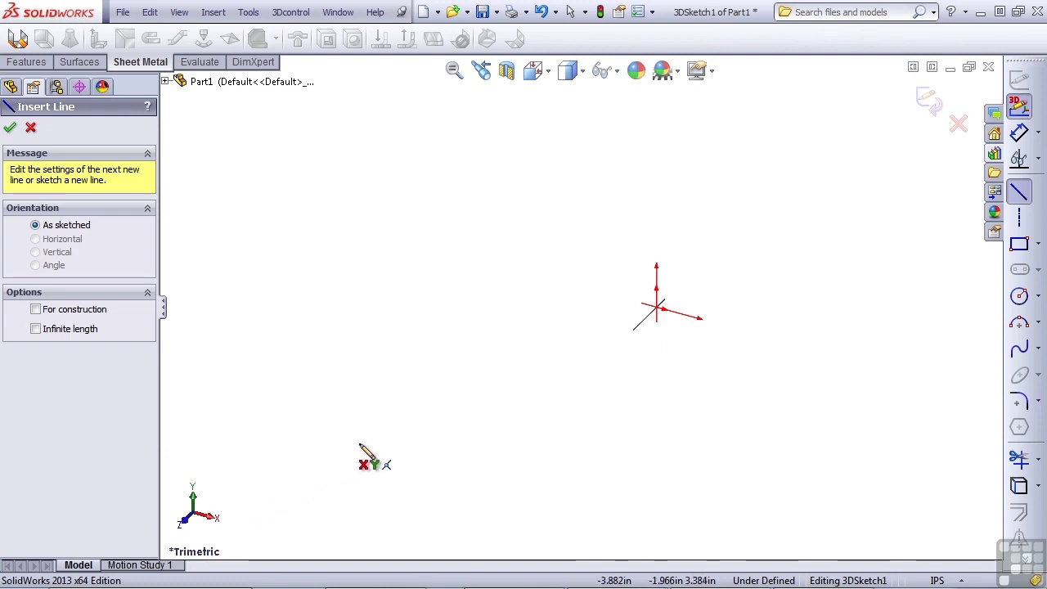
middle_click_drag(360, 444, 366, 444)
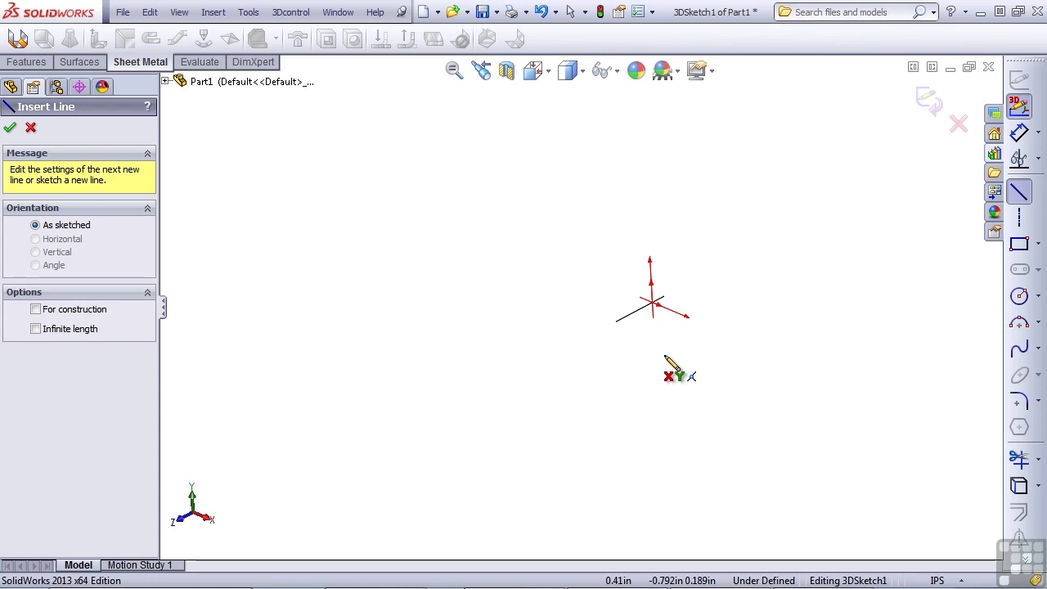
left_click(653, 304)
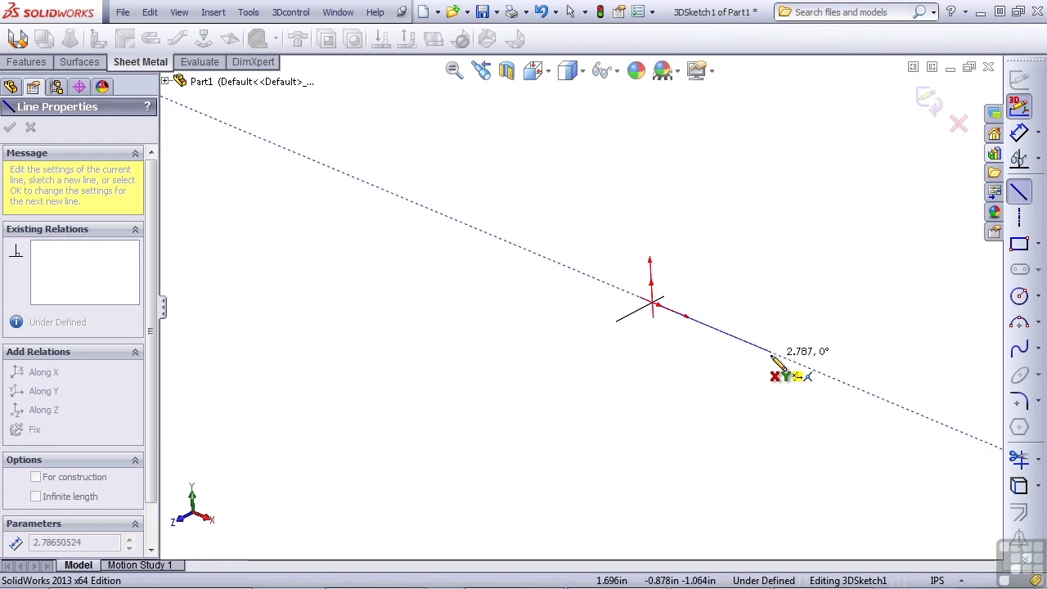
left_click(771, 354)
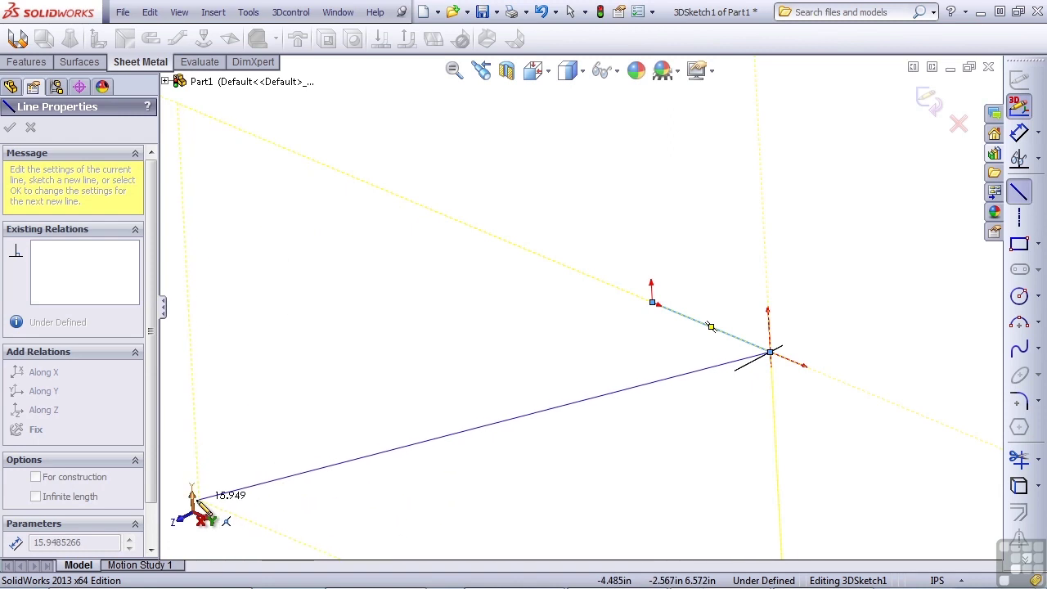
left_click(777, 491)
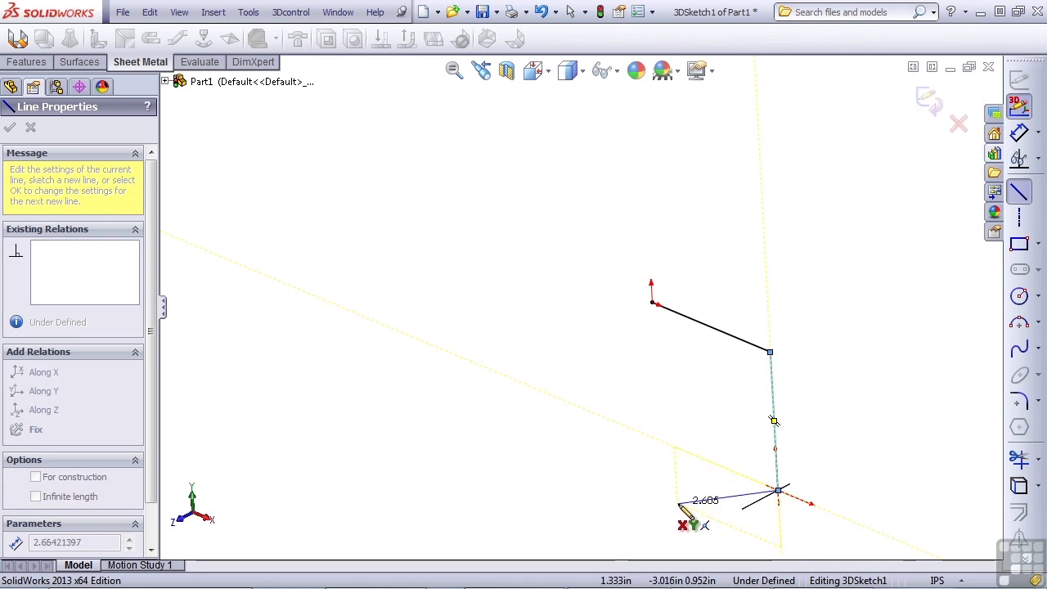
Step: Switch the sketching plane to YZ, continue the chain with a line about 1.9 in along Z, and end the line command
key("Tab")
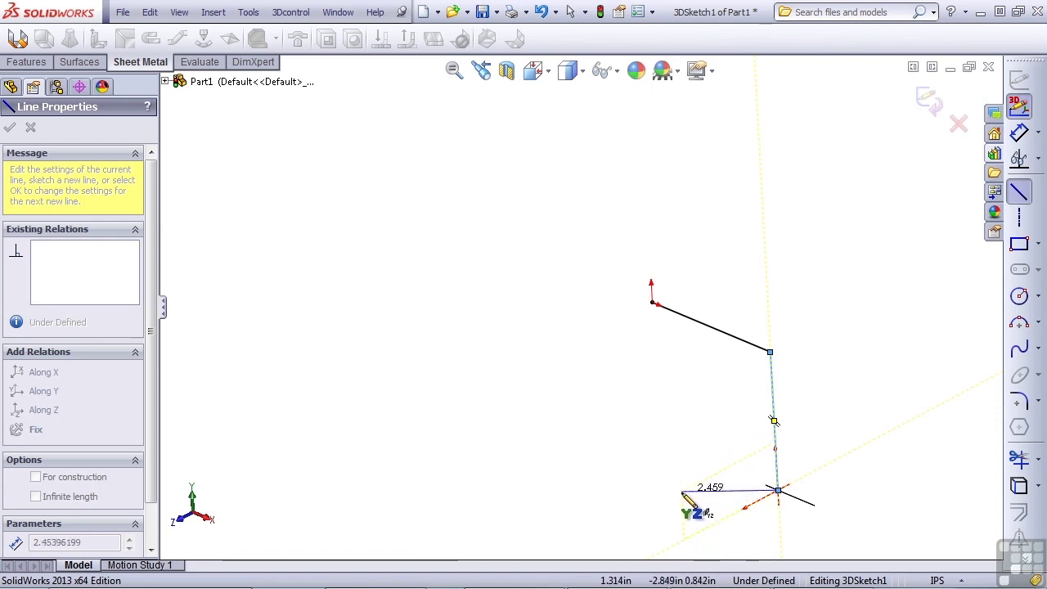
left_click(701, 533)
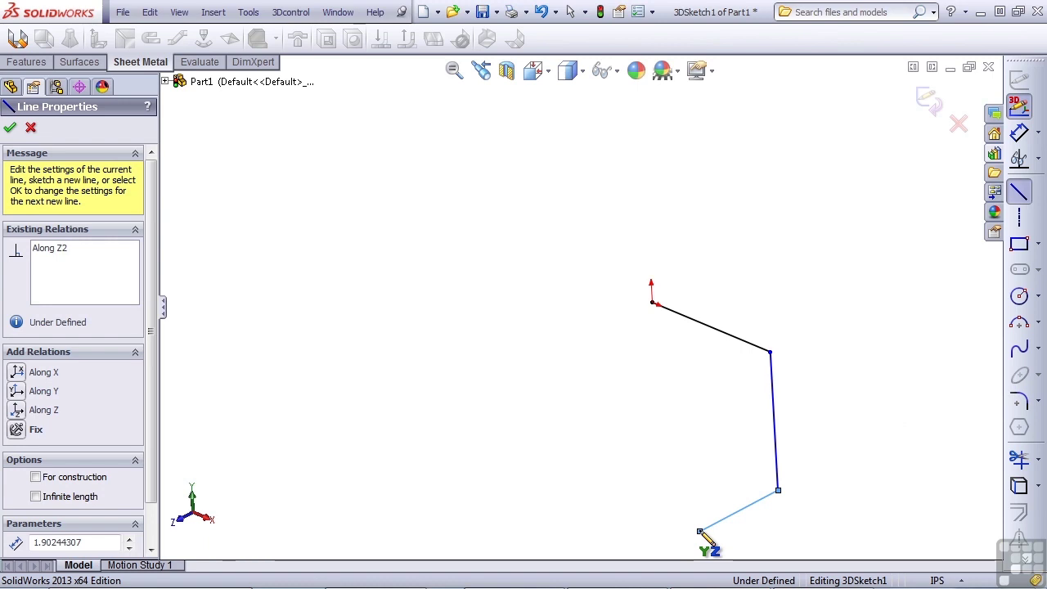
key("Escape")
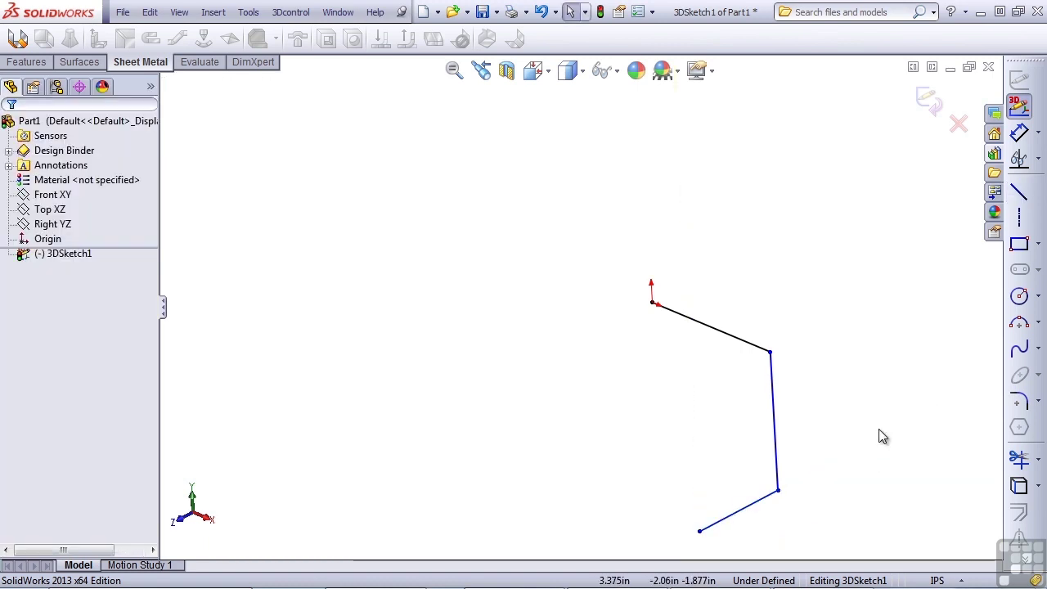
Step: Rotate the 3D sketch through several directions to examine how its three lines run in space
key("Left")
key("Left")
key("Left")
key("Left")
key("Left")
key("Left")
key("Left")
key("Left")
key("Left")
key("Left")
key("Left")
key("Left")
key("Left")
key("Left")
key("Left")
key("Down")
key("Down")
key("Right")
key("Up")
key("Up")
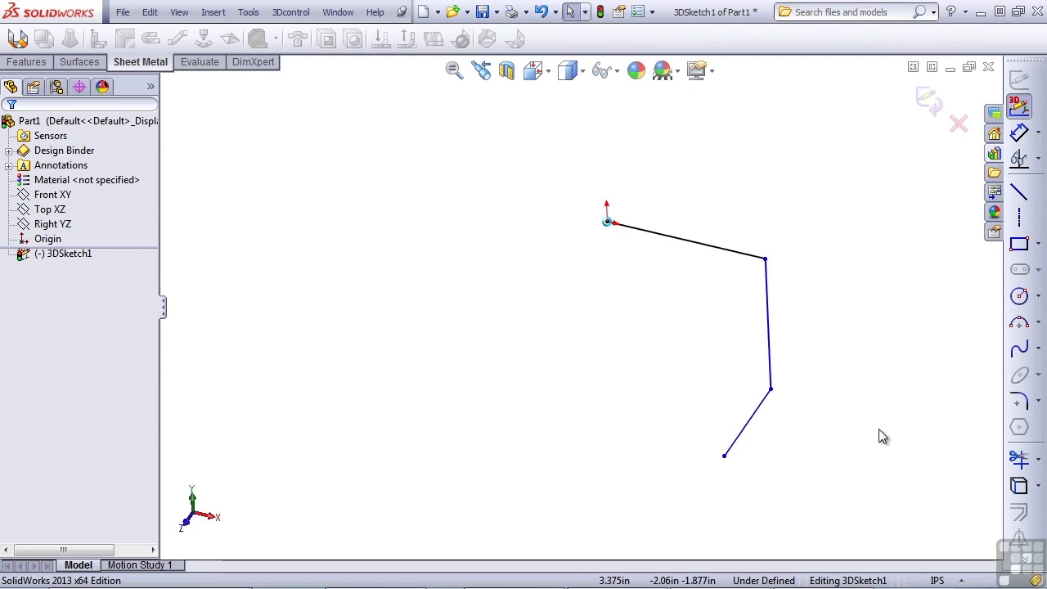
key("Left")
key("Left")
key("Left")
key("Left")
key("Left")
key("Left")
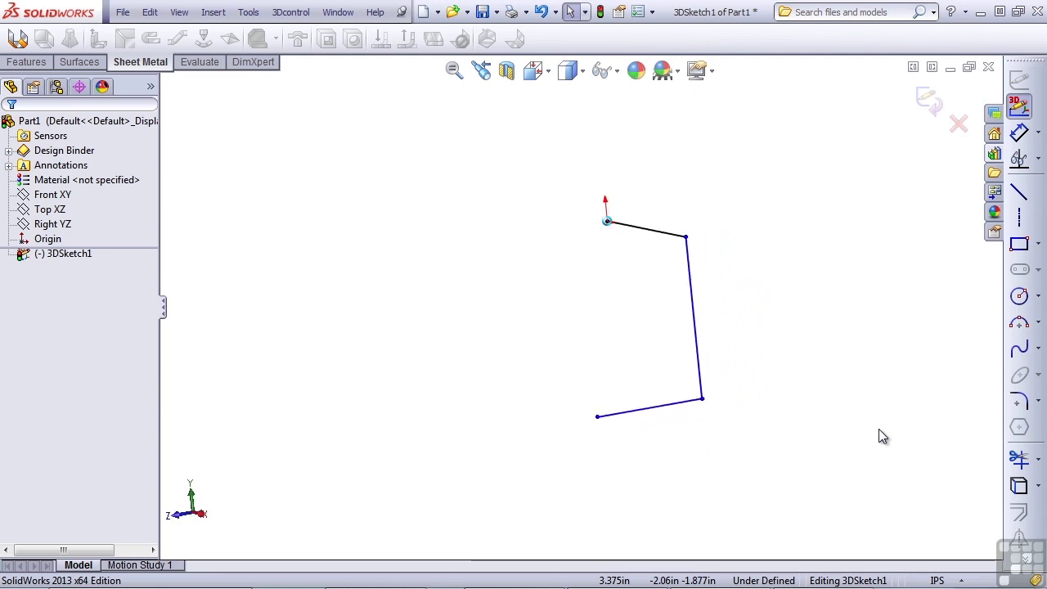
key("Left")
key("Left")
key("Left")
key("Left")
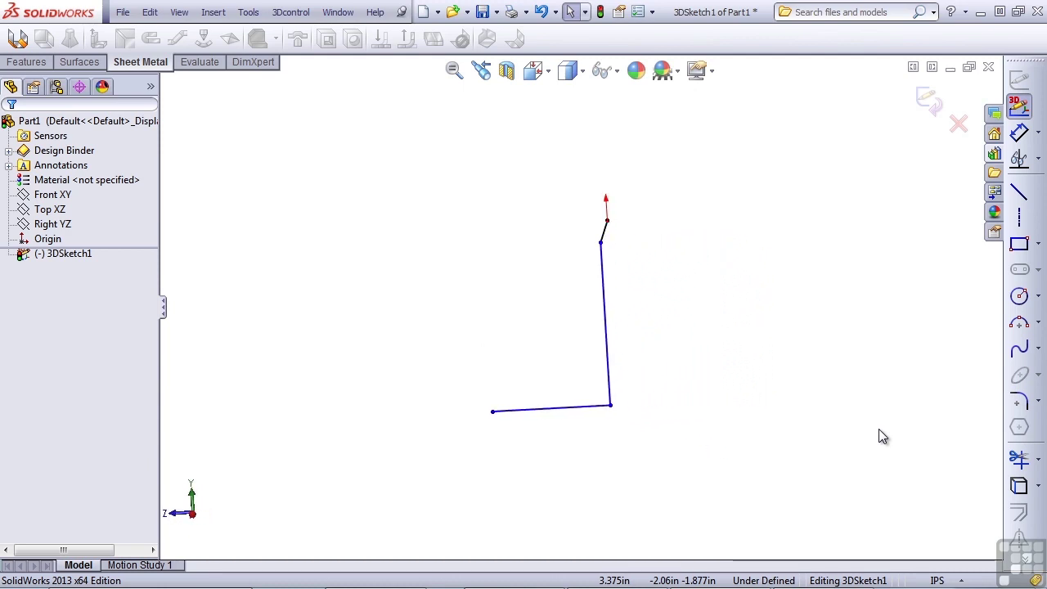
key("Left")
key("Left")
key("Left")
key("Left")
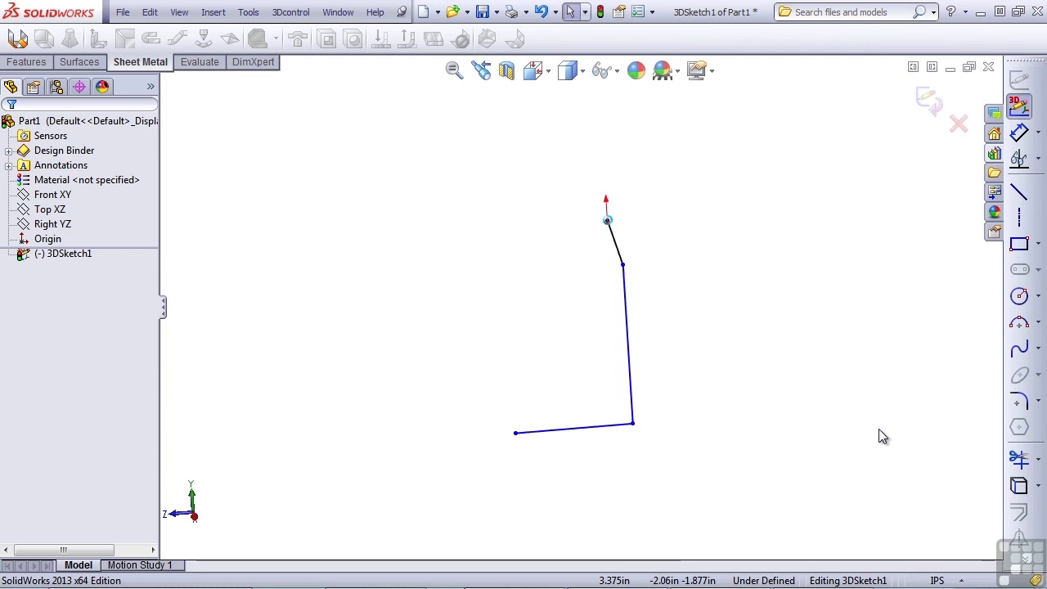
key("Left")
key("Left")
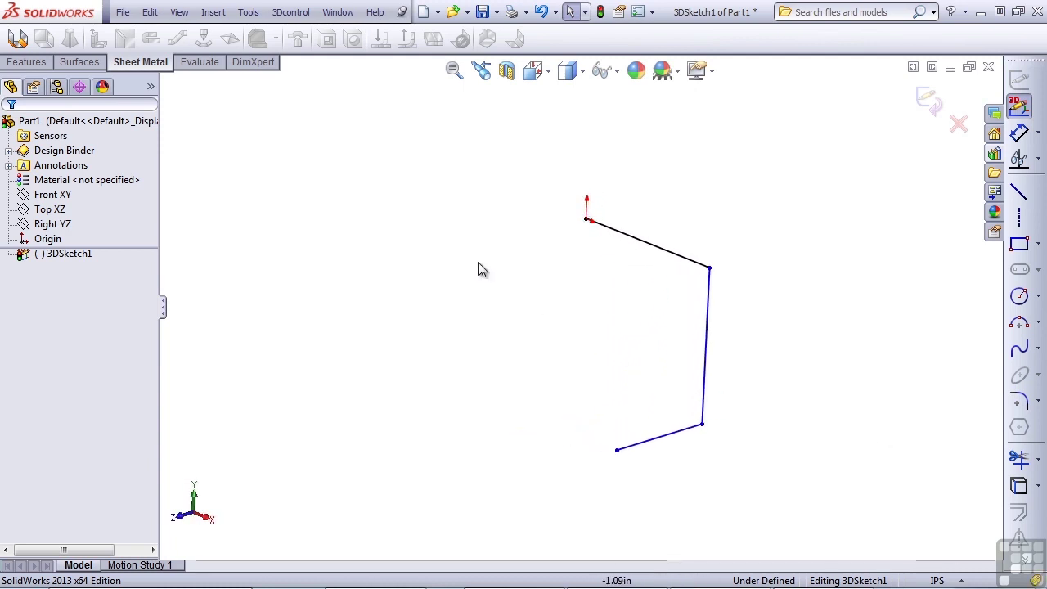
Step: Split the graphics area into the Four View viewport layout
left_click(345, 20)
mouse_move(358, 62)
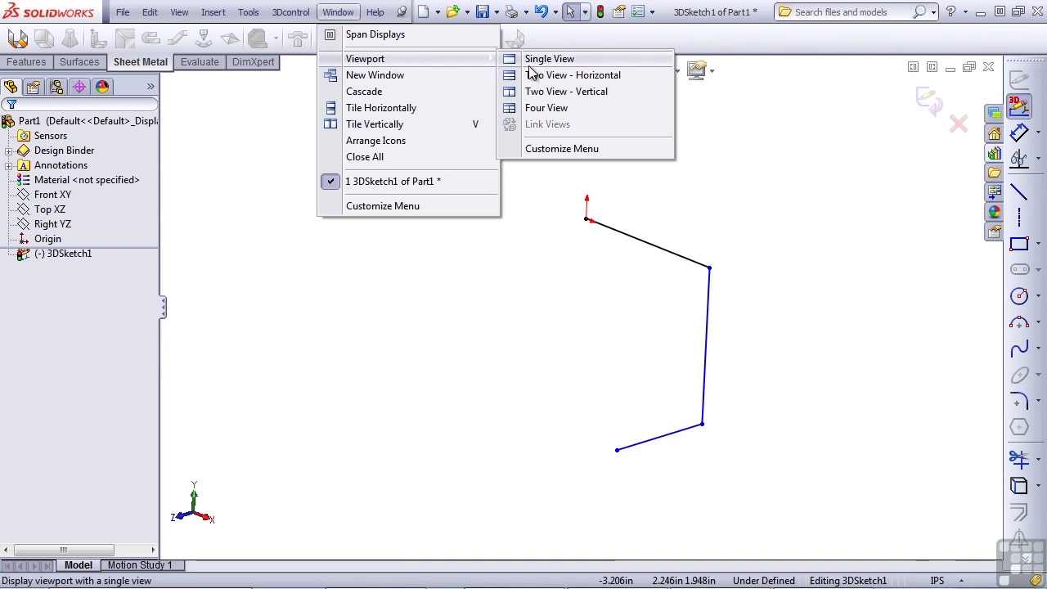
left_click(545, 107)
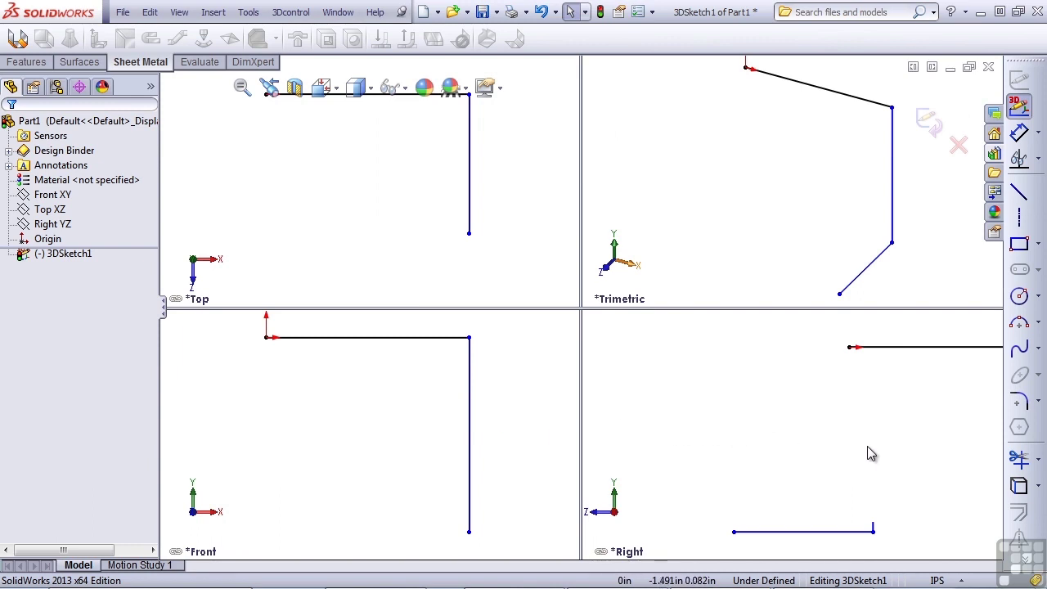
Step: Continue the chain from its free end with a line along X, a line up along Y, and a line along Z
scroll(806, 176, "up", 3)
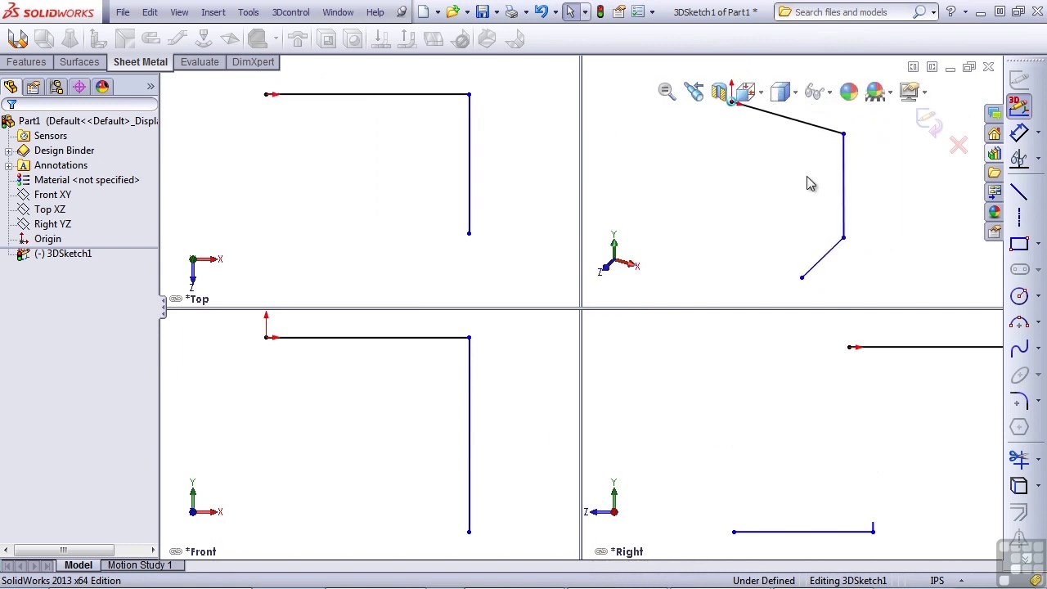
key("Left")
key("Left")
key("Left")
key("Left")
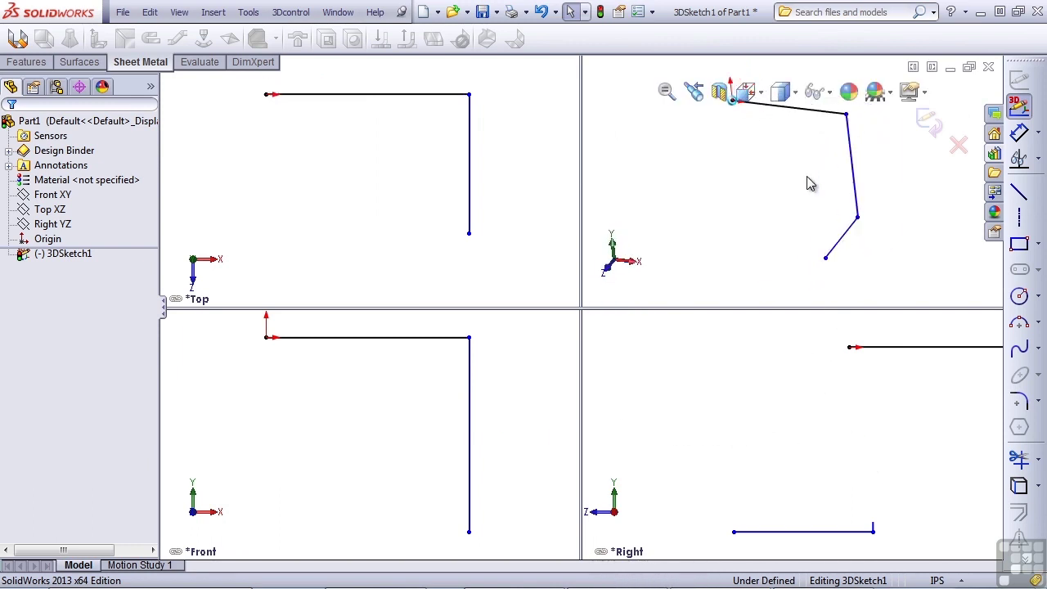
key("Left")
key("Left")
key("Left")
key("Left")
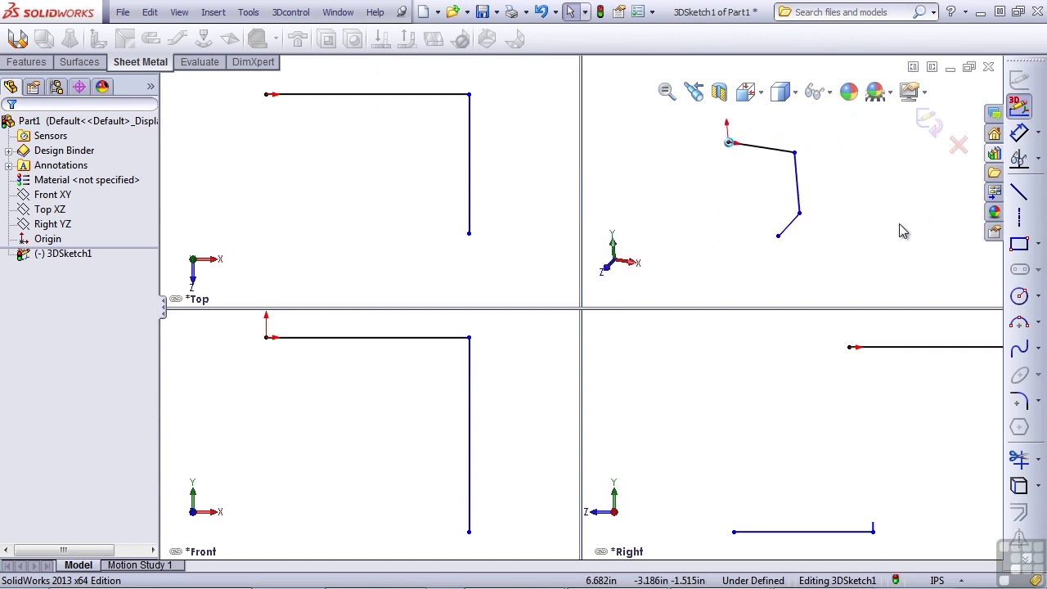
left_click(1027, 204)
left_click(777, 235)
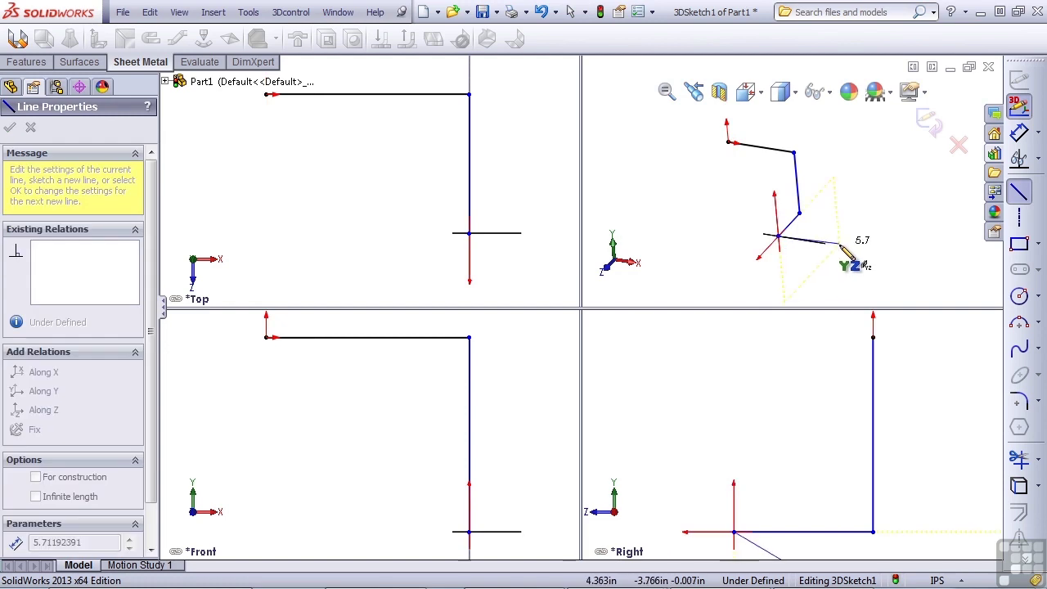
left_click(839, 246)
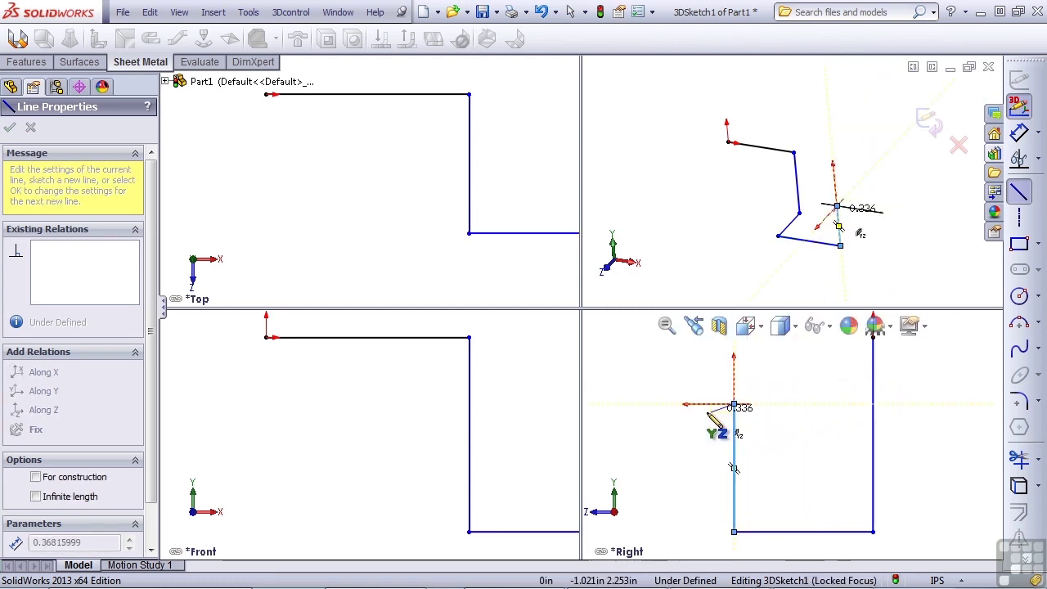
left_click(650, 404)
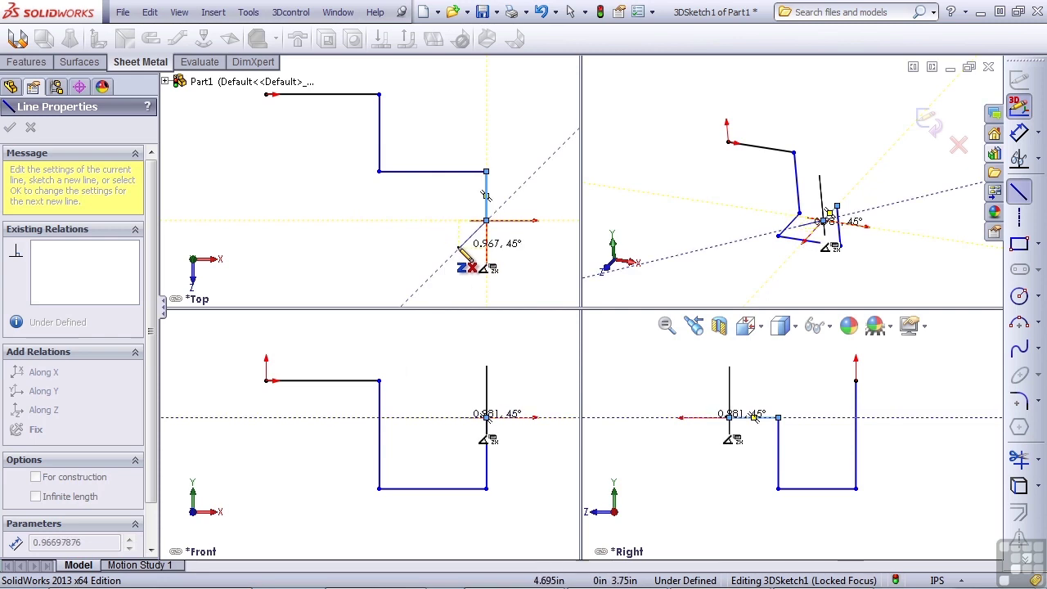
Step: In the ZX plane, add a line back along X and a line about 0.97 in along Z, and end the line command
double_click(404, 221)
left_click(403, 221)
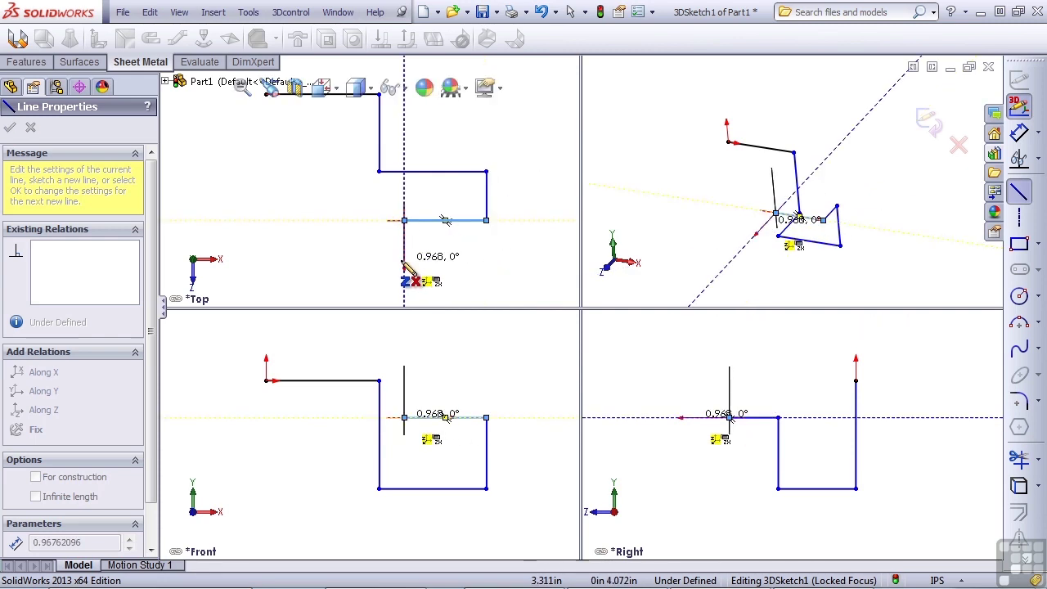
double_click(404, 260)
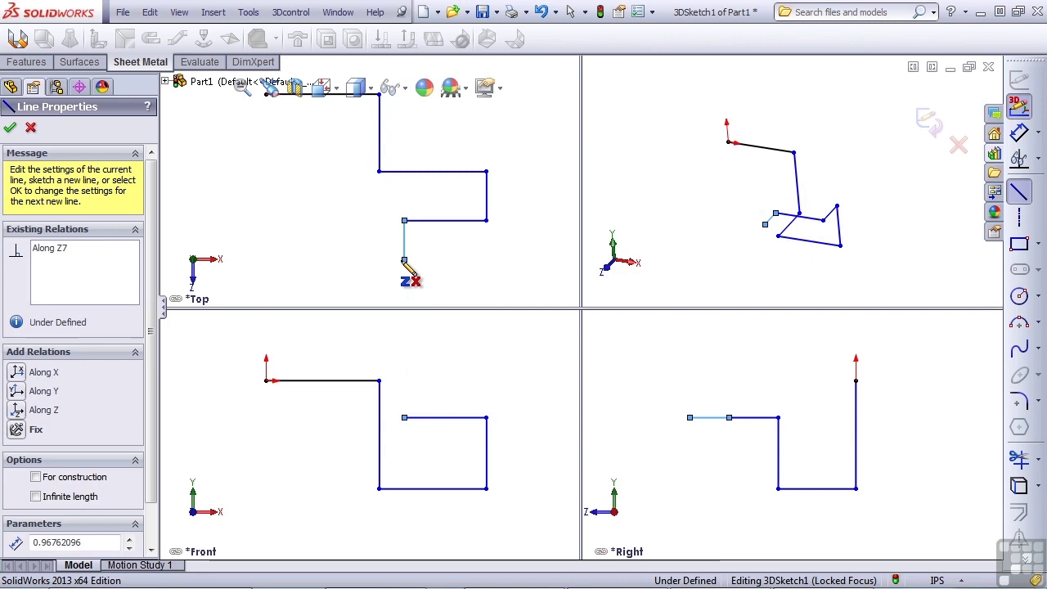
key("Escape")
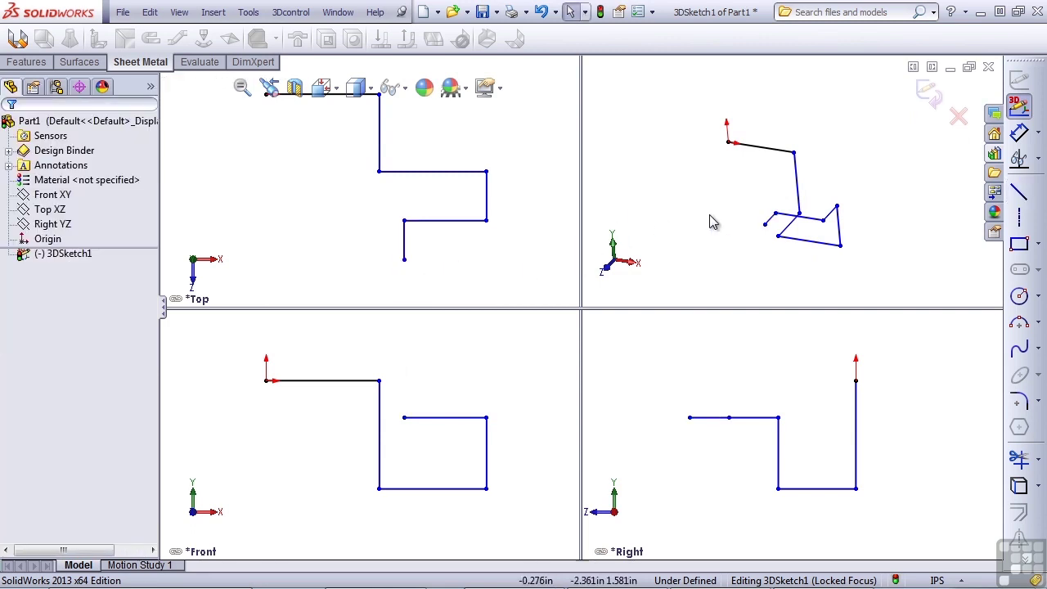
Step: Start a sketch fillet at the corner between the second and third lines and set its radius to 0.5 in
left_click(1019, 401)
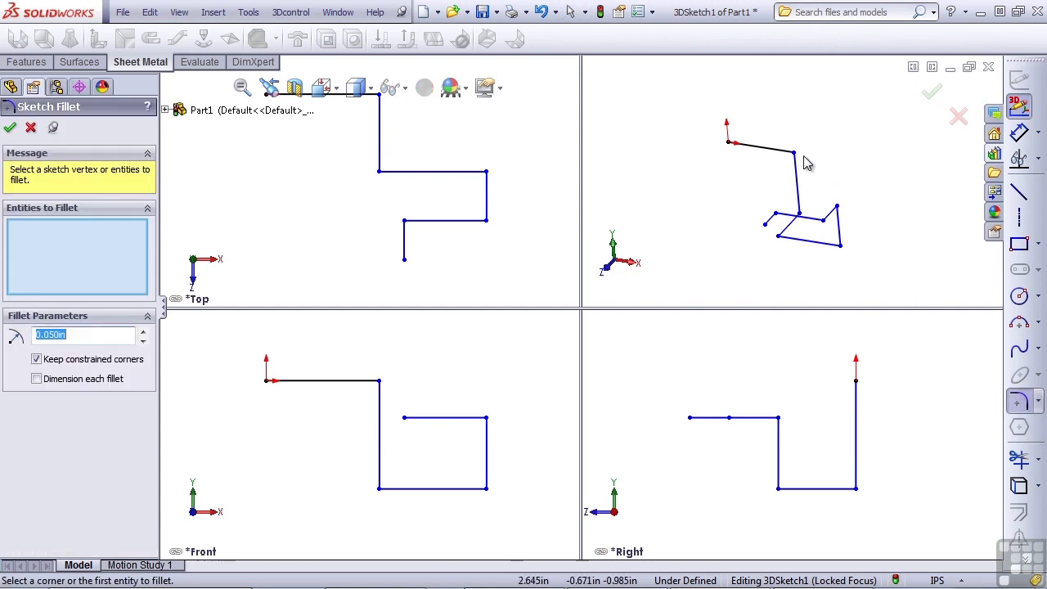
left_click(854, 490)
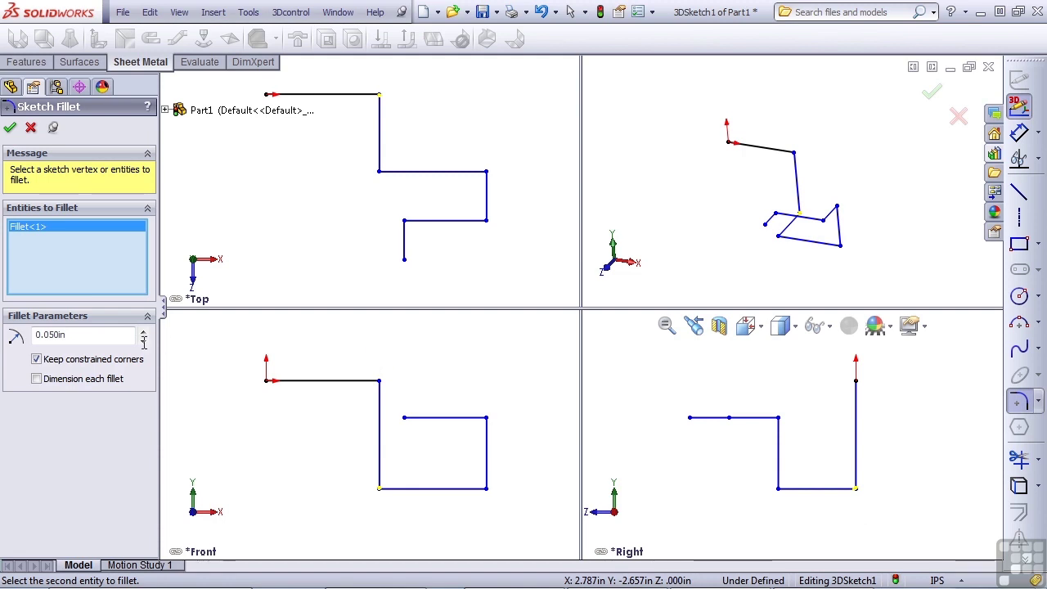
double_click(87, 336)
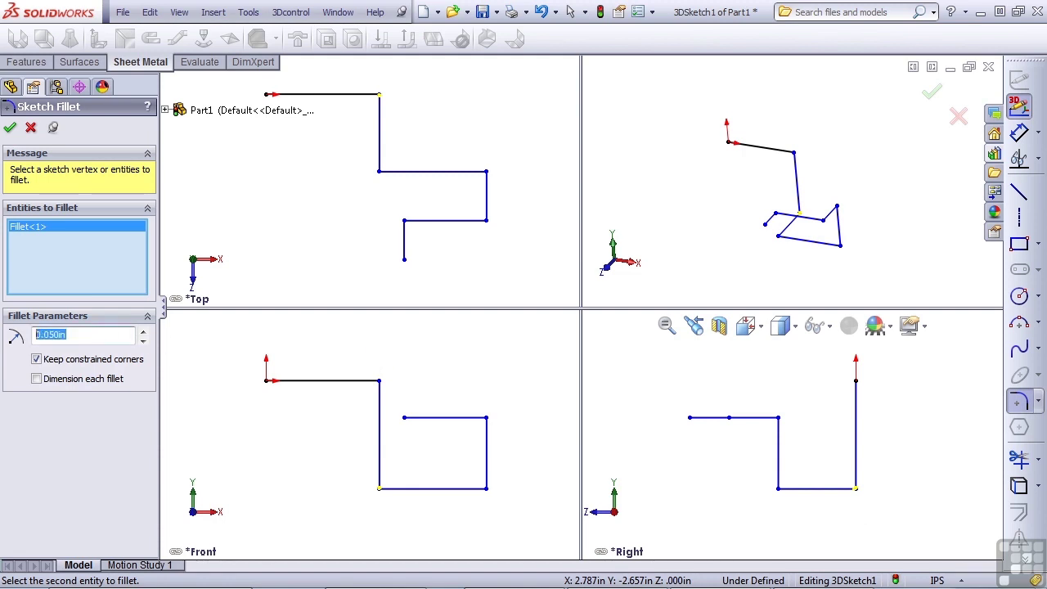
type(".25")
key("Return")
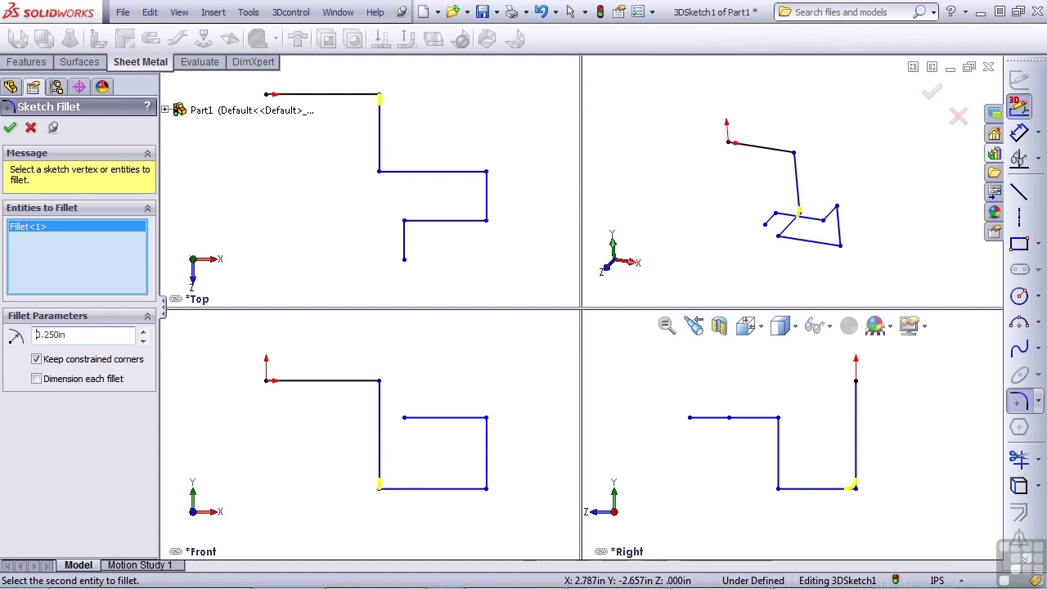
left_click_drag(70, 336, 36, 335)
type(".5")
key("Return")
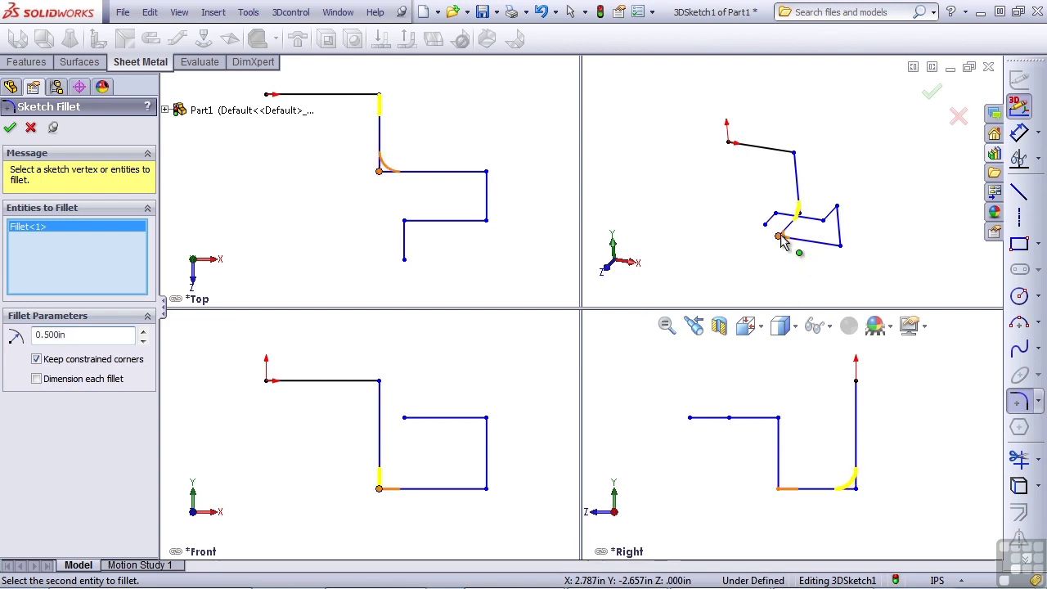
Step: Add the five following corners up to the chain's free end to the 0.5 in sketch fillet and apply it
left_click(780, 237)
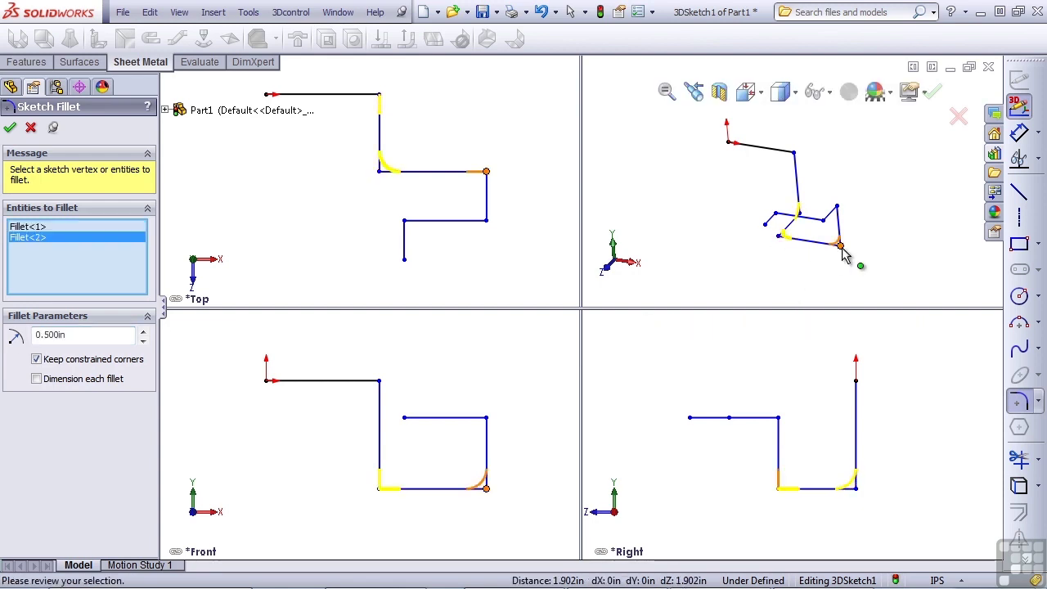
left_click(841, 247)
left_click(836, 207)
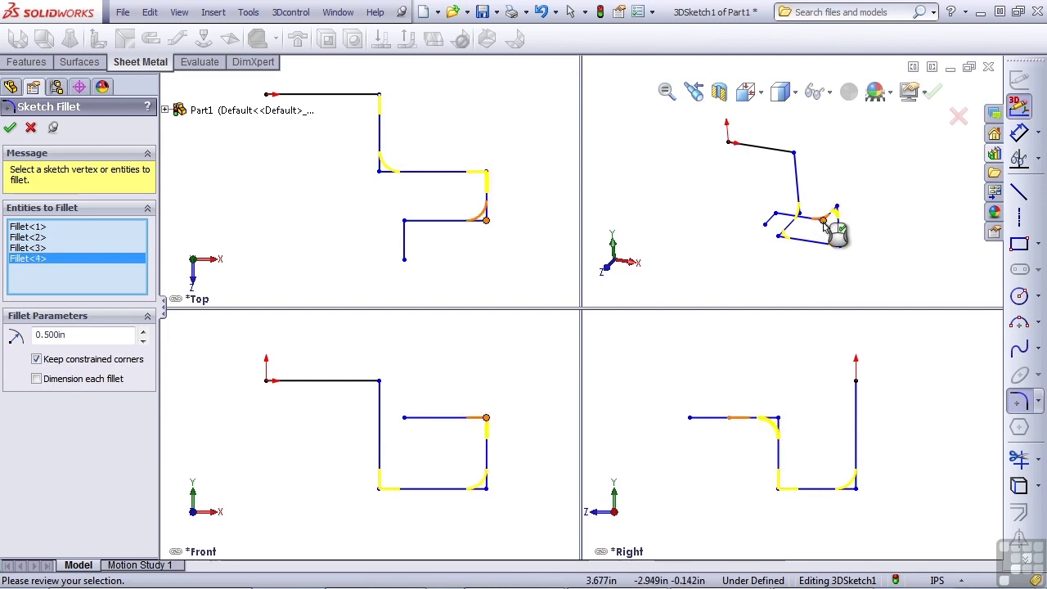
left_click(775, 215)
left_click(778, 221)
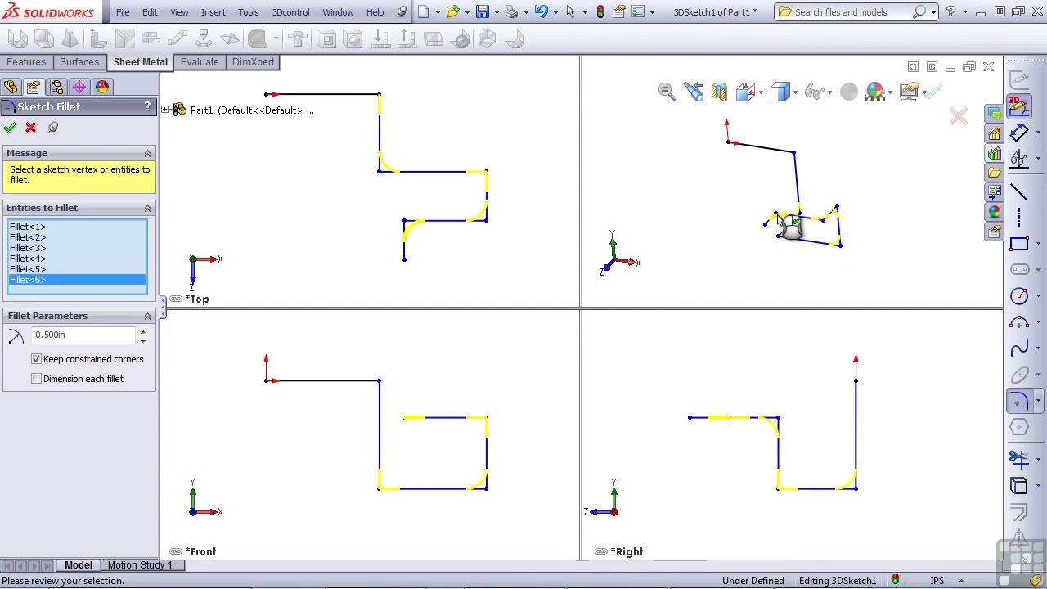
left_click(10, 127)
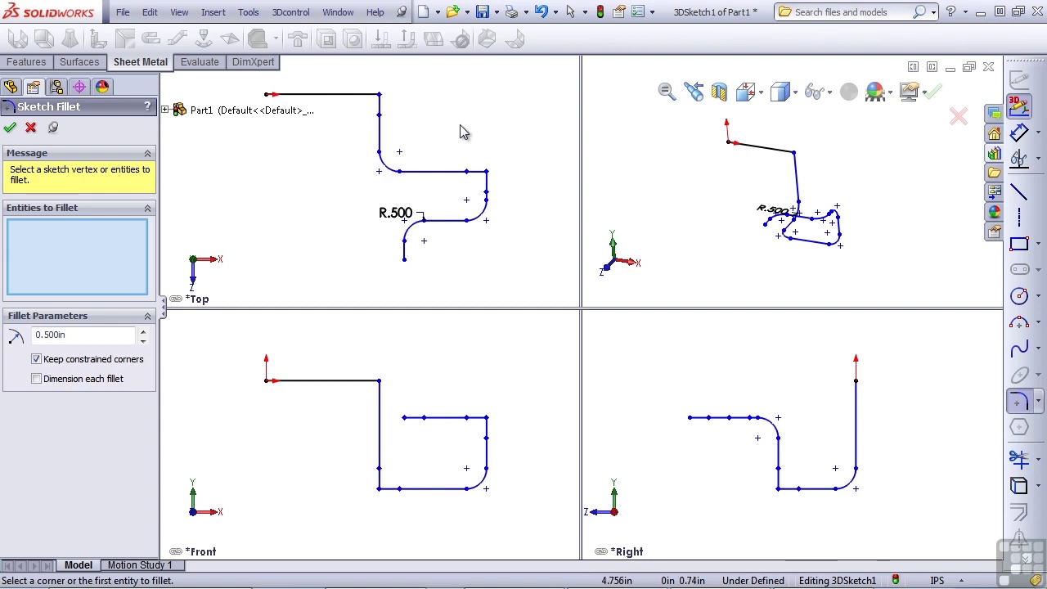
Step: Fillet the remaining corner between the first line from the origin and the vertical line at 0.5 in, and close Sketch Fillet
middle_click_drag(482, 154, 489, 157, "ctrl")
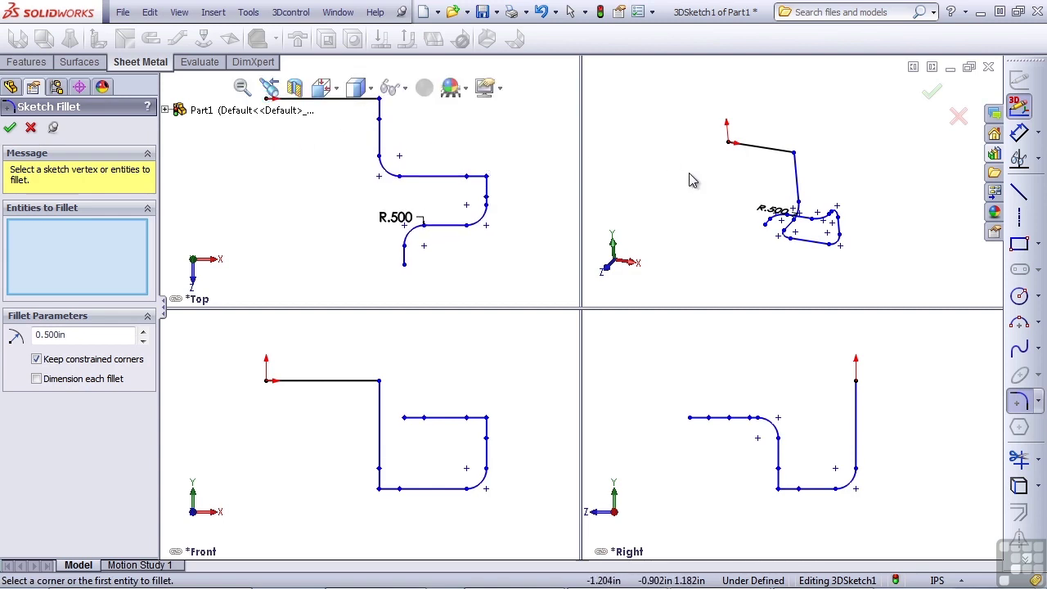
left_click(889, 212)
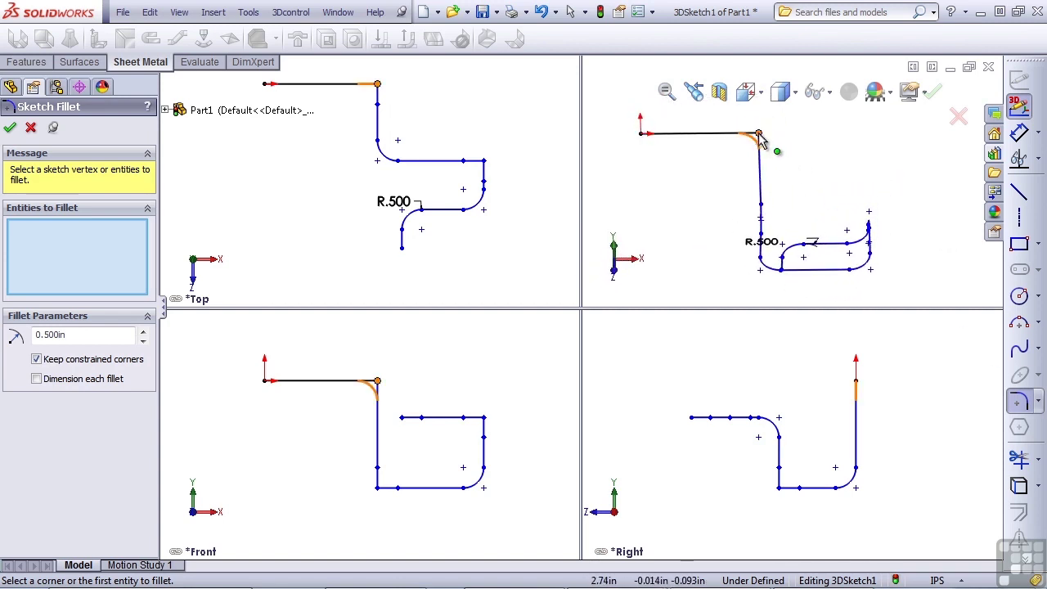
left_click(759, 136)
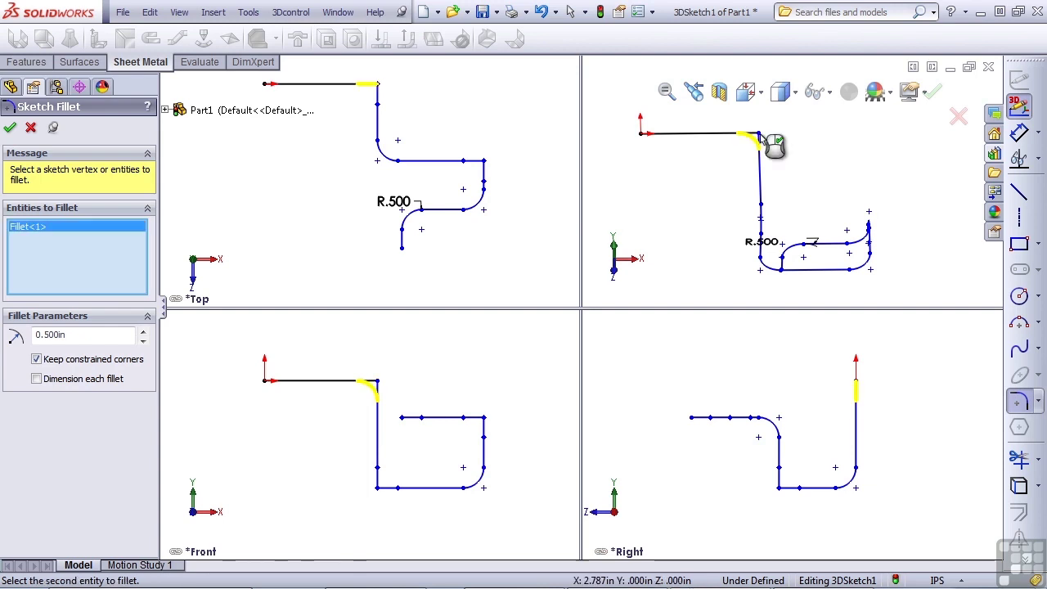
right_click(761, 137)
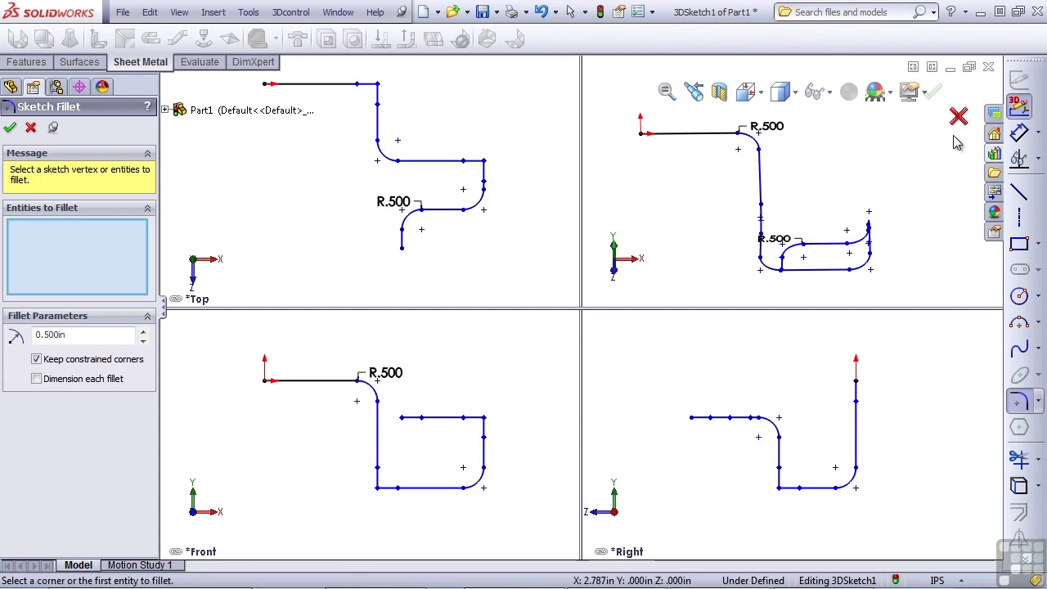
left_click(937, 94)
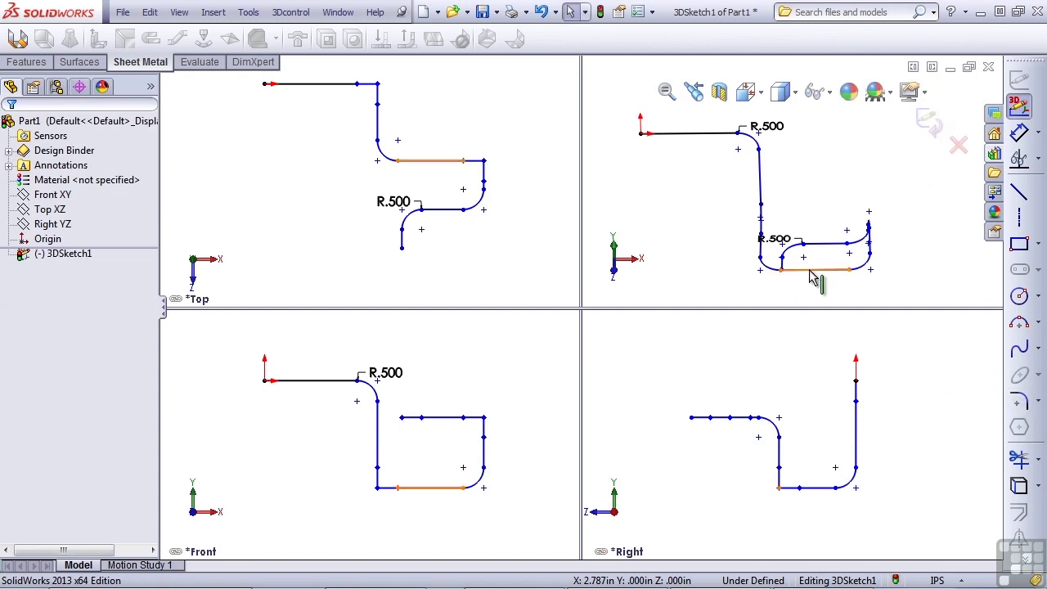
Step: Dimension the long vertical line that follows the first corner and set it to 2.75 in
mouse_move(869, 286)
middle_mouse_down()
mouse_move(869, 205)
mouse_move(869, 241)
mouse_move(764, 222)
mouse_move(760, 188)
middle_mouse_up()
left_click(759, 182)
left_click(876, 206)
middle_click_drag(876, 205, 896, 253)
left_click(1021, 136)
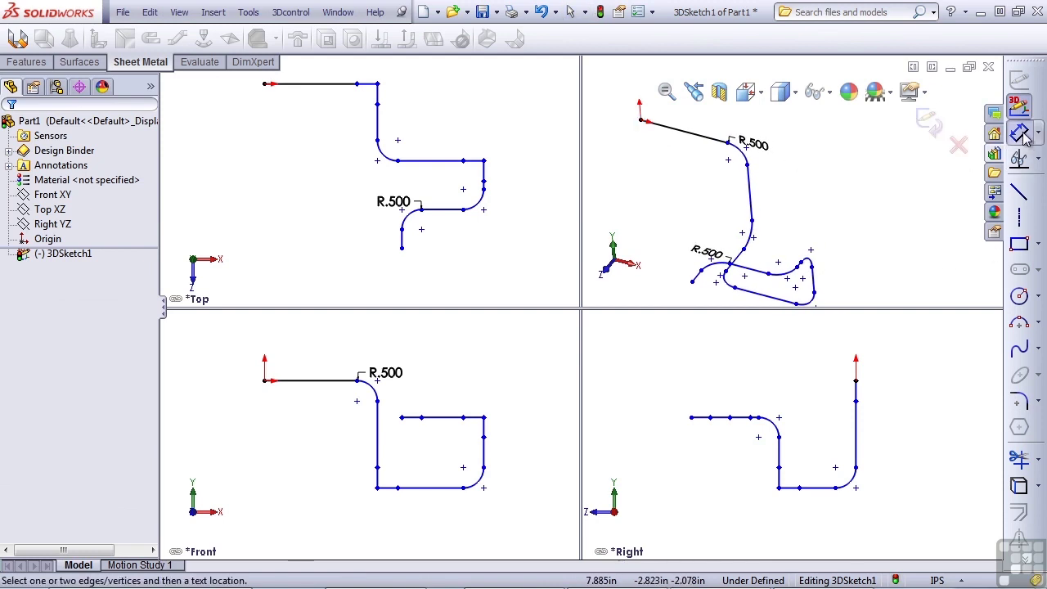
left_click(748, 193)
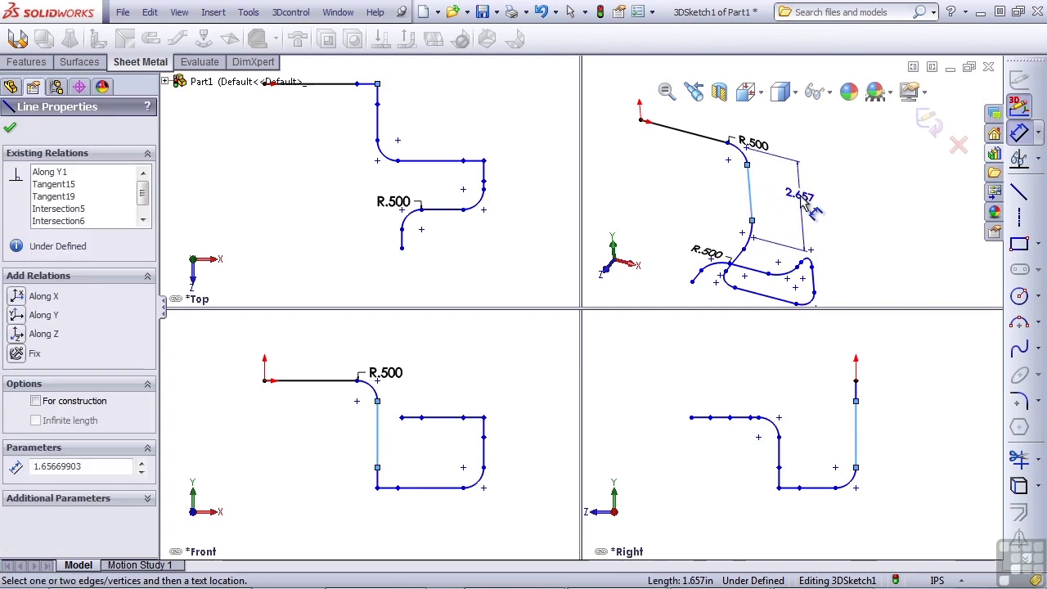
left_click(806, 205)
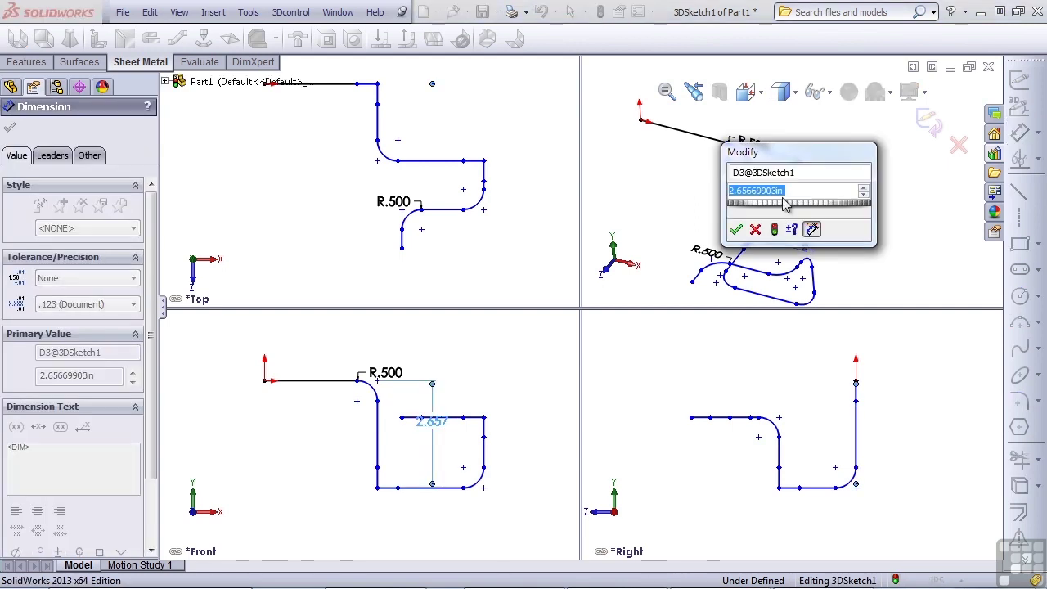
type("2.75")
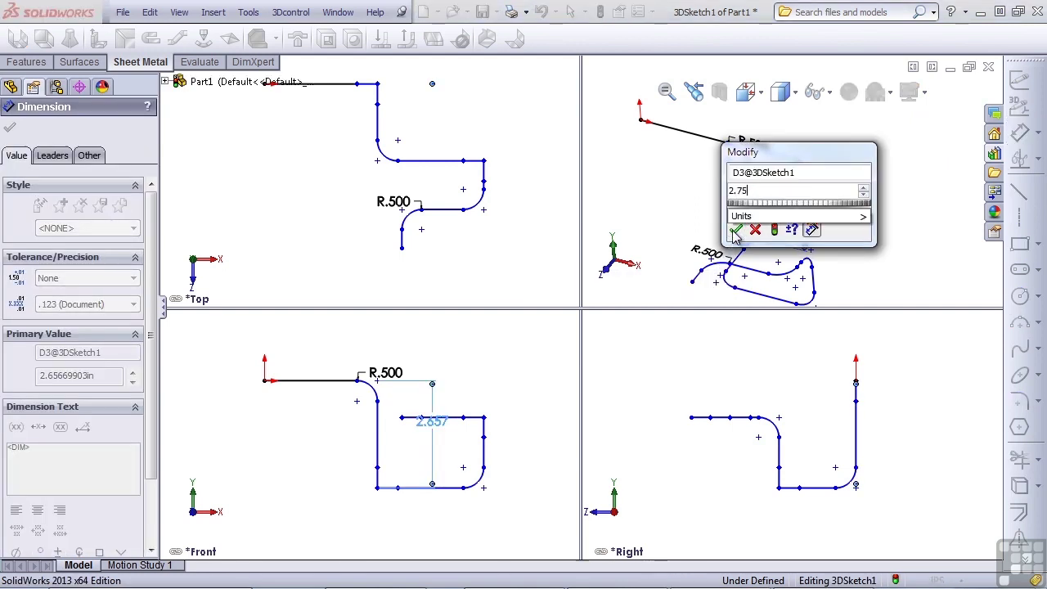
left_click(735, 231)
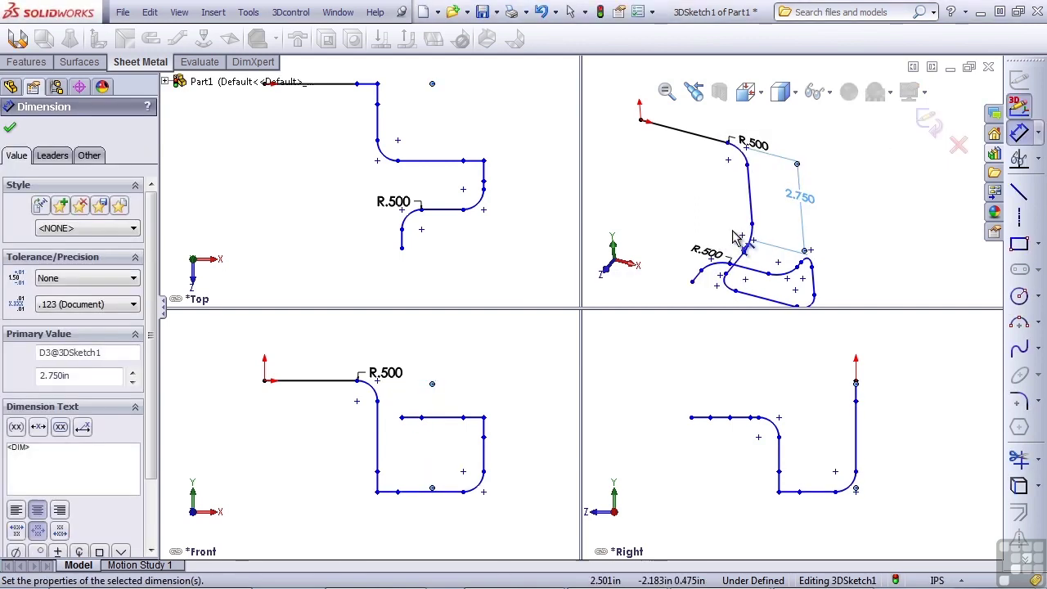
Step: Dimension the distance from the Right YZ plane to the far vertical line, accepting the proposed value
mouse_move(738, 237)
middle_mouse_down()
mouse_move(742, 292)
mouse_move(887, 233)
middle_mouse_up()
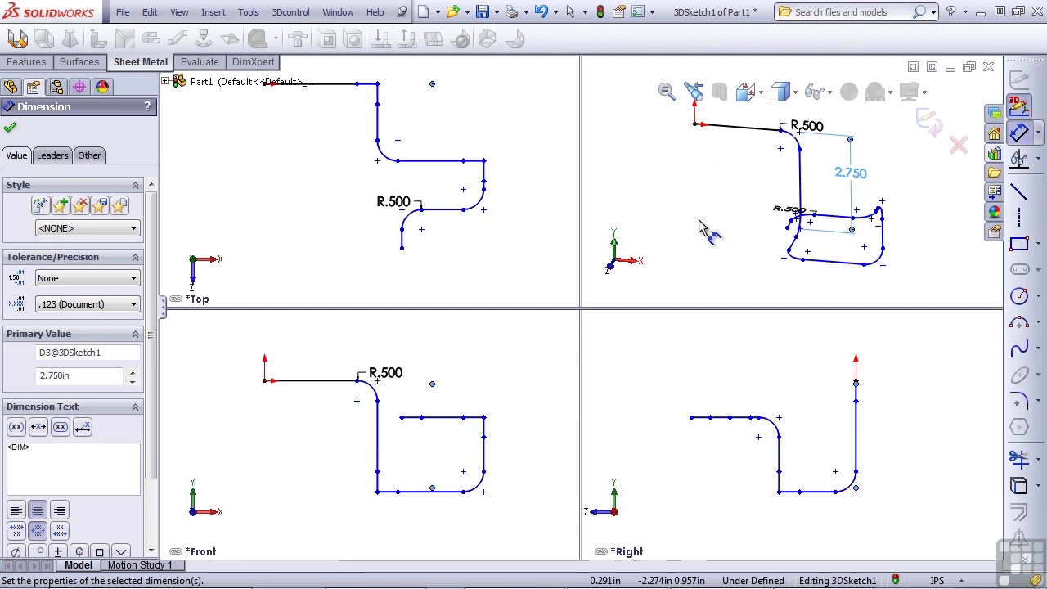
left_click(165, 83)
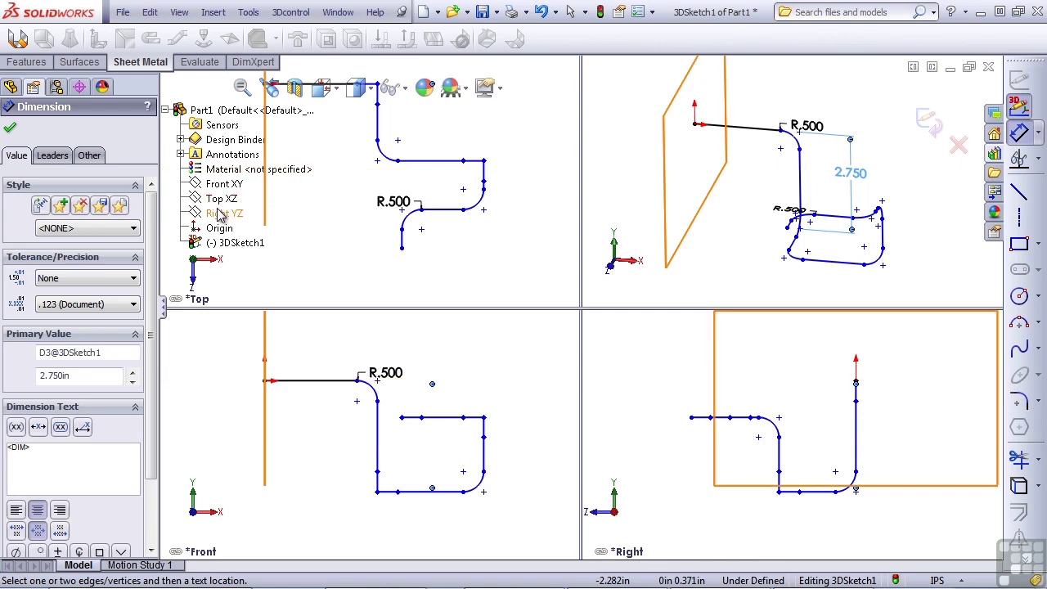
left_click(1016, 138)
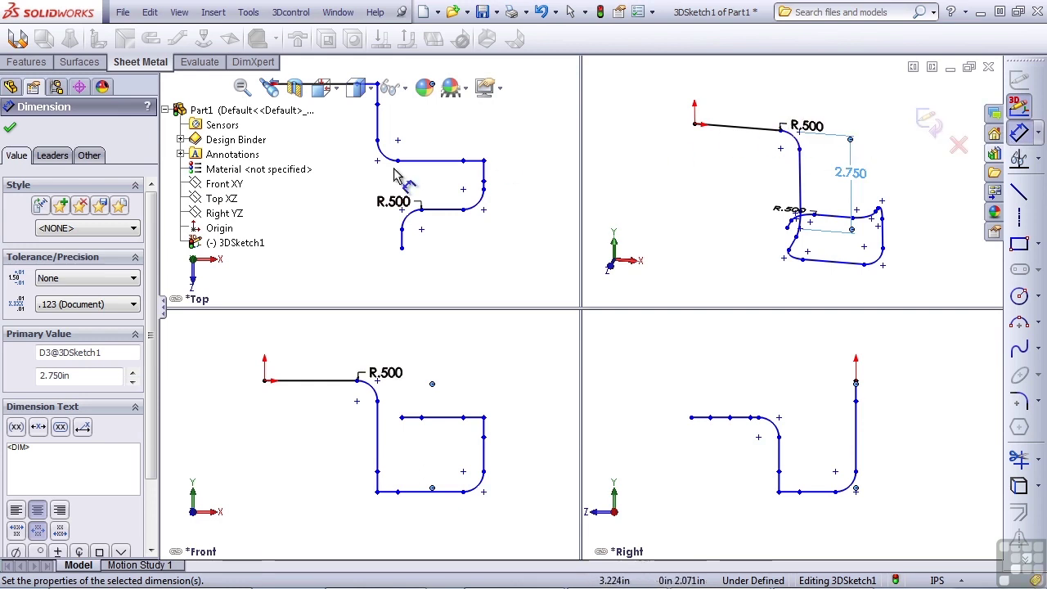
left_click(219, 213)
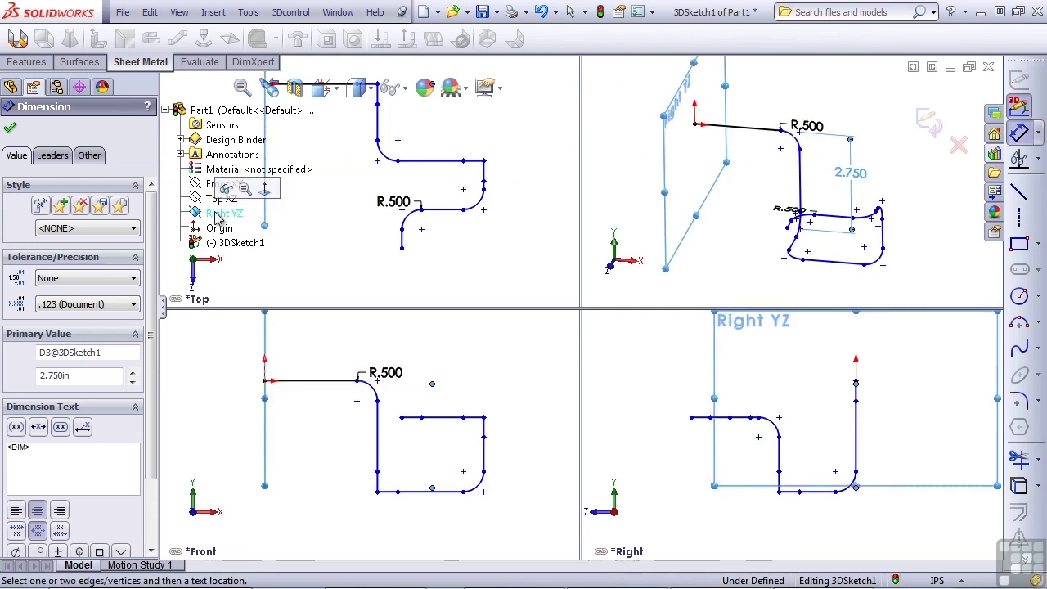
left_click(881, 243)
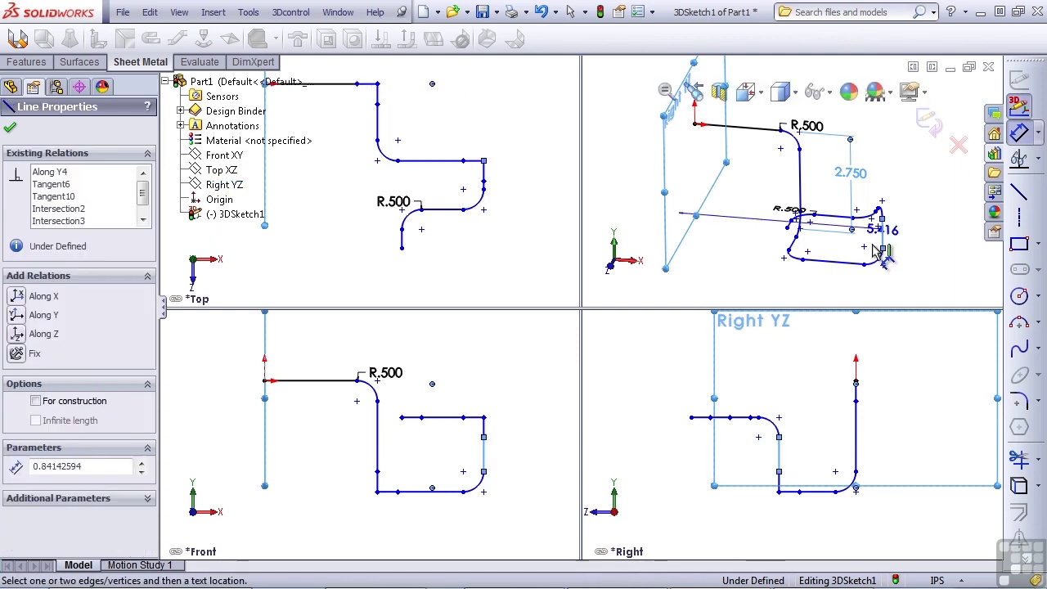
left_click(795, 299)
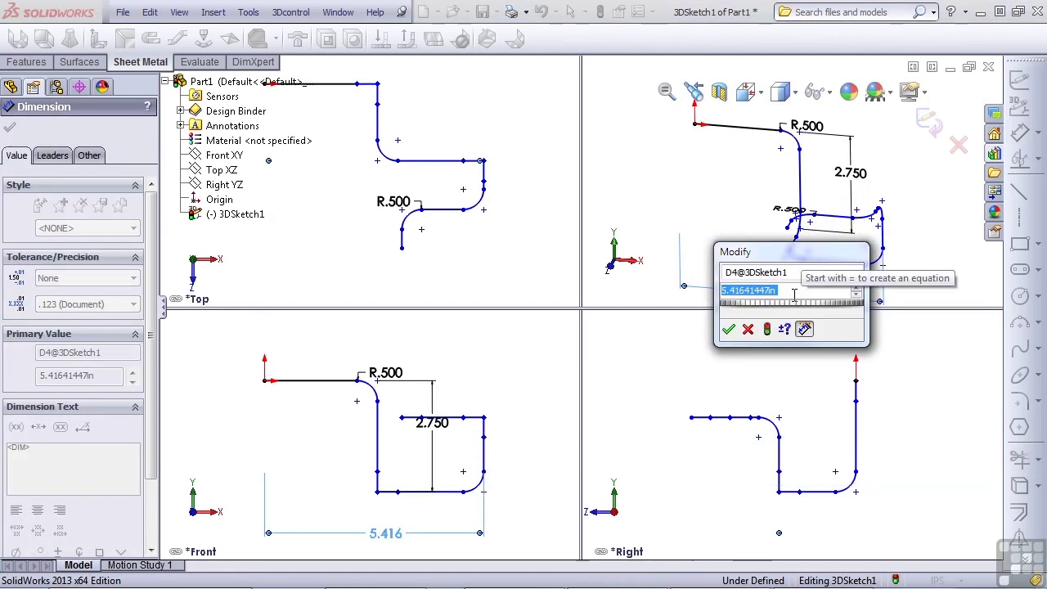
left_click(728, 328)
Step: Try to dimension the distance between the chain's free end and the lower endpoint of the long vertical line
mouse_move(724, 222)
middle_mouse_down()
mouse_move(757, 250)
mouse_move(794, 168)
mouse_move(767, 149)
mouse_move(717, 169)
mouse_move(766, 181)
middle_mouse_up()
left_click(760, 234)
left_click(792, 165)
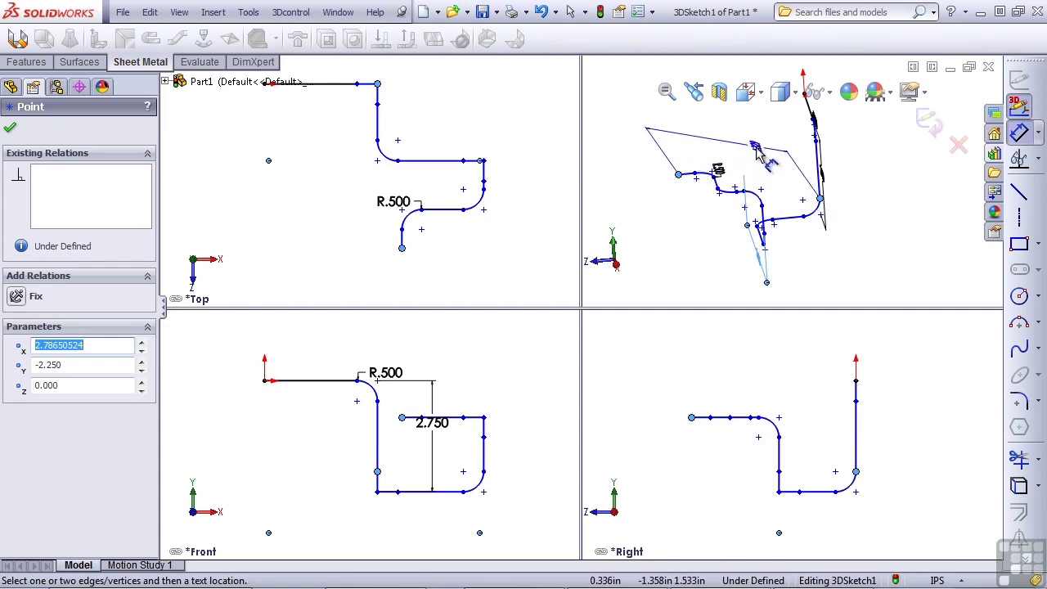
middle_click_drag(757, 153, 733, 161)
key("Escape")
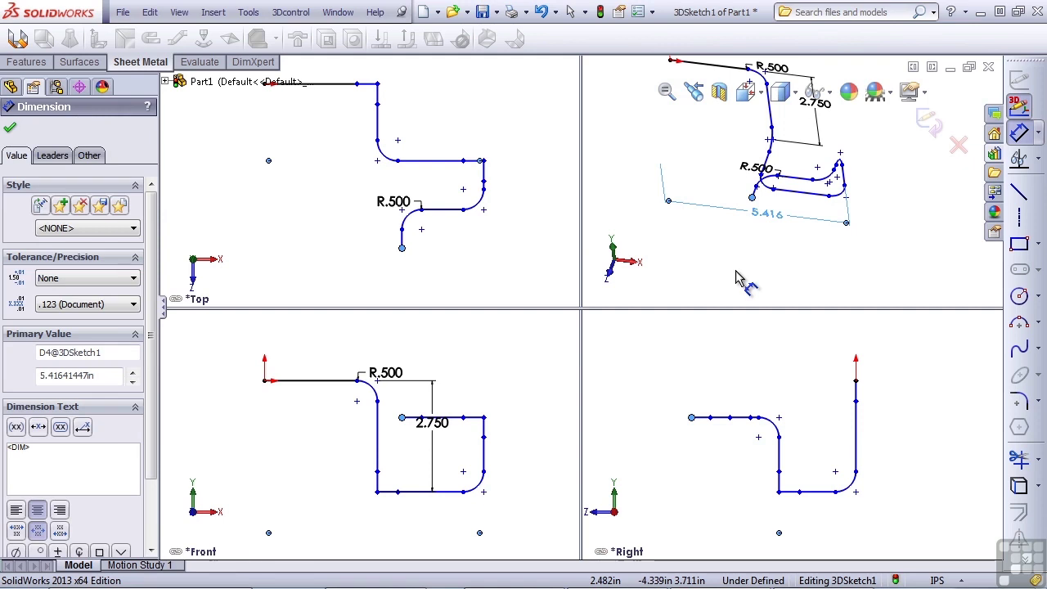
mouse_move(735, 273)
middle_mouse_down()
mouse_move(778, 282)
mouse_move(854, 253)
middle_mouse_up()
left_click(864, 244)
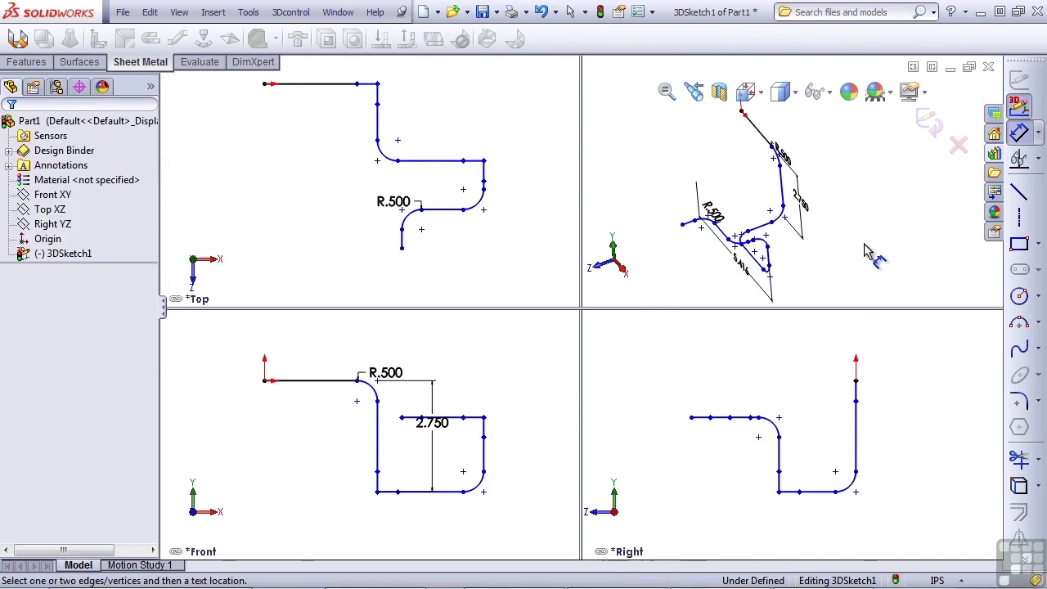
Step: Try to dimension the distance from the chain's free end to the origin
left_click(53, 224)
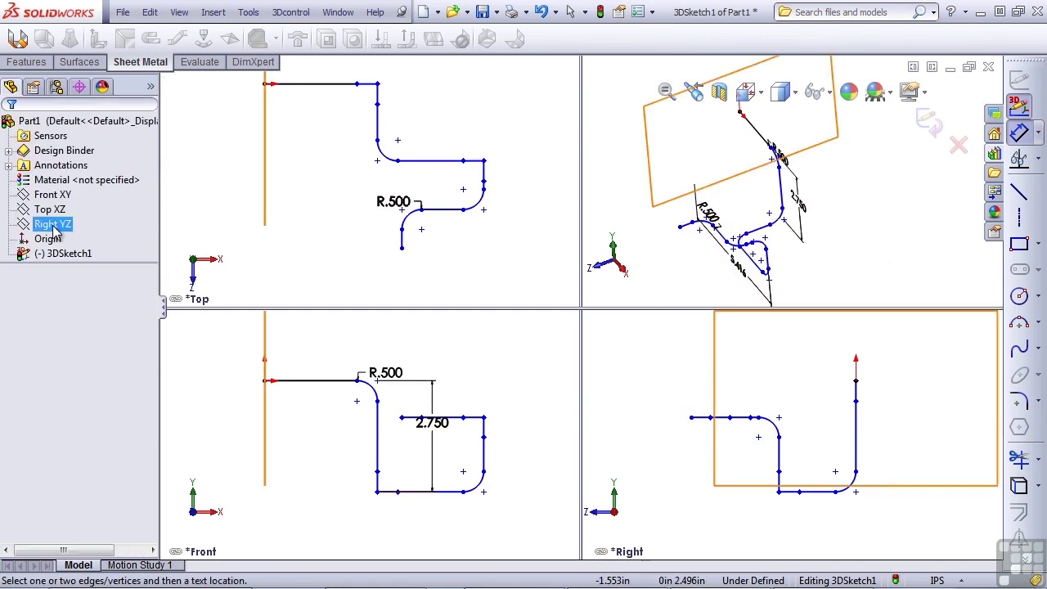
left_click(53, 224)
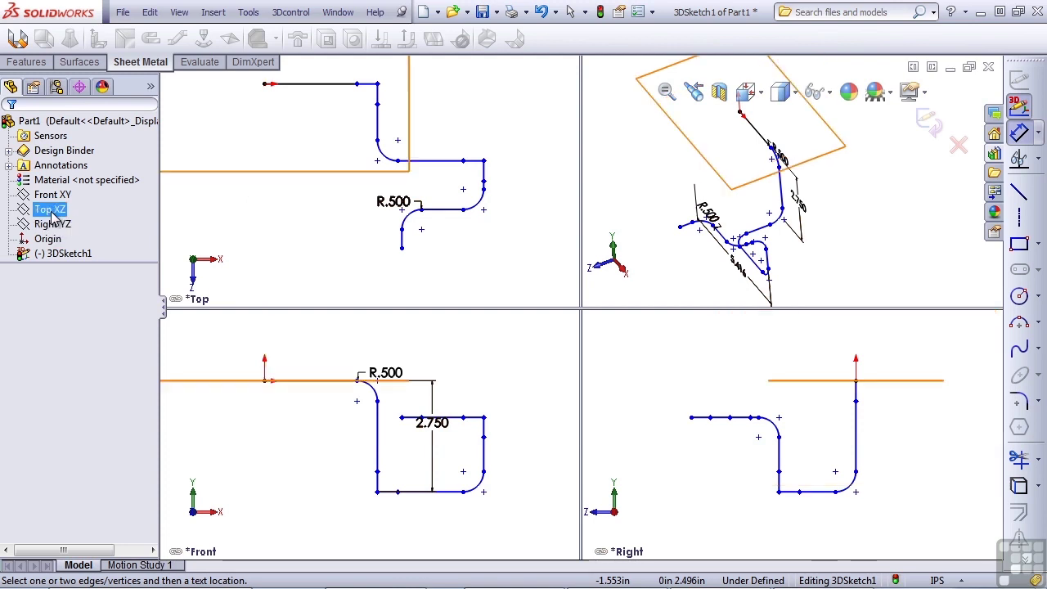
left_click(681, 234)
left_click(681, 235)
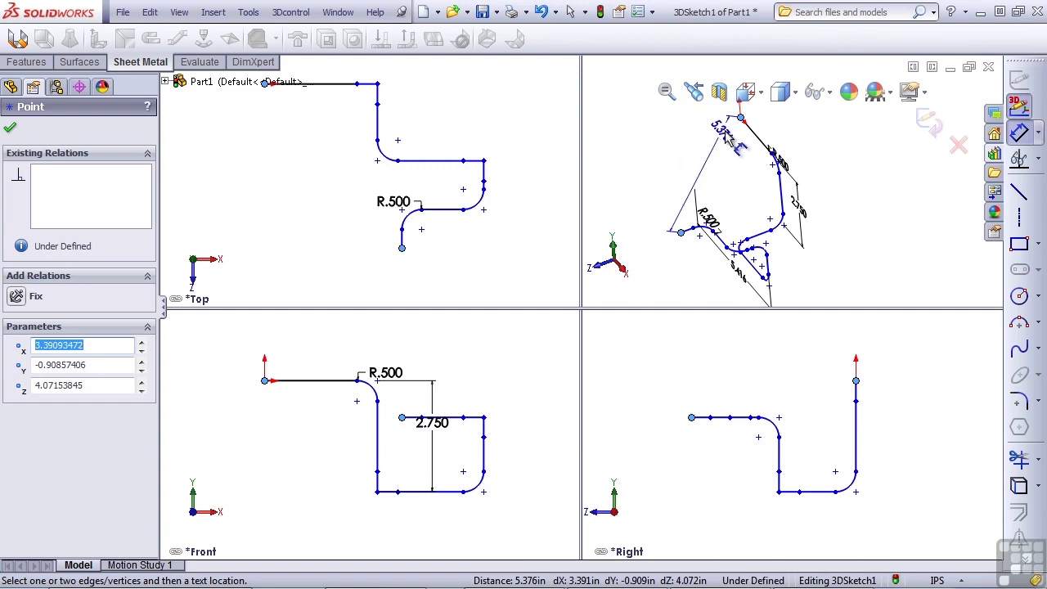
key("Escape")
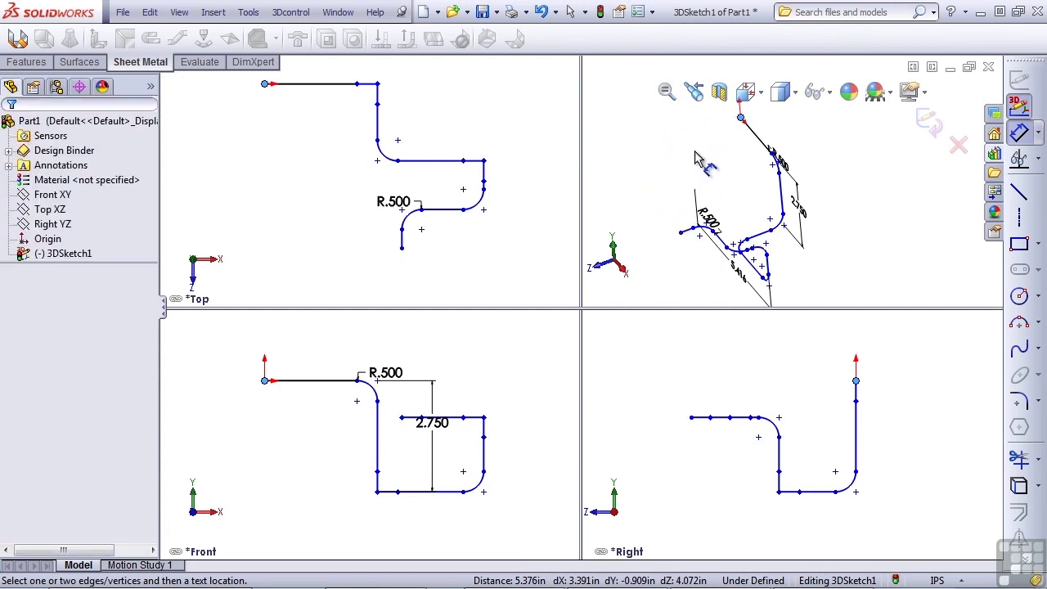
Step: Try to dimension from the first line at the origin to the chain's free end, and undo that dimension
left_click(755, 136)
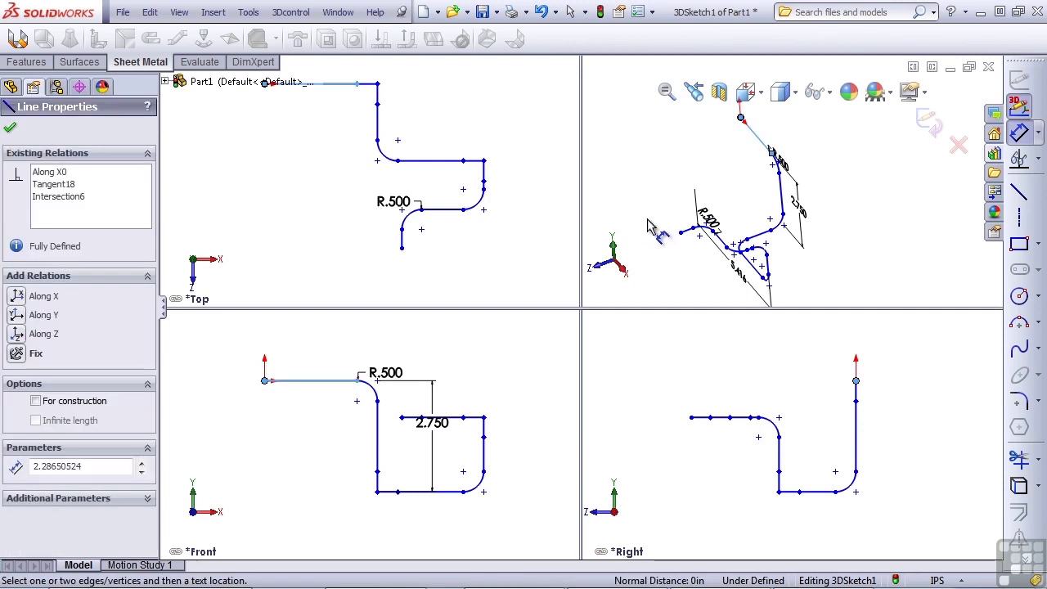
left_click(685, 237)
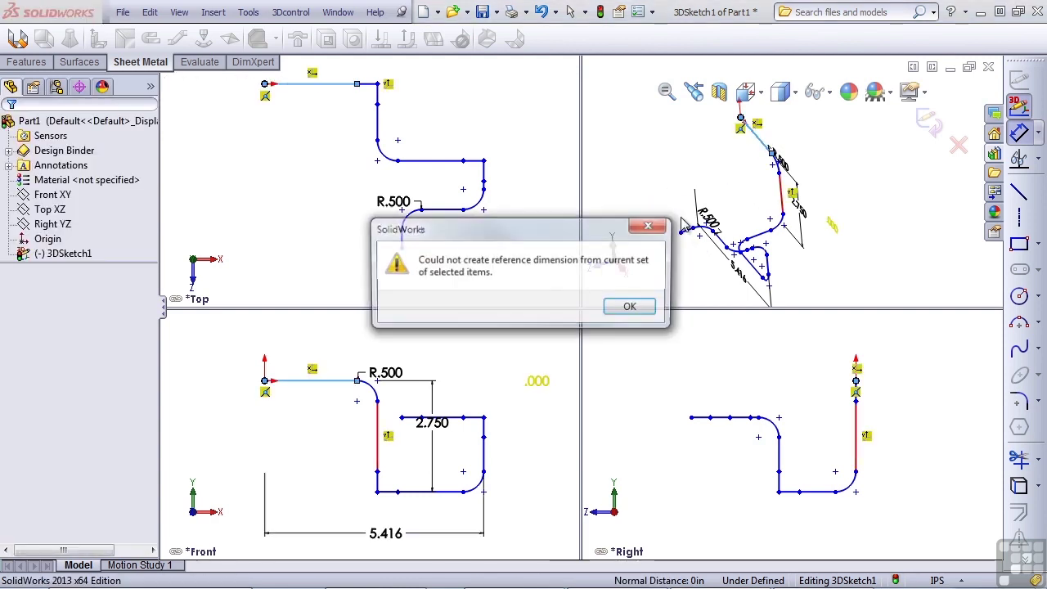
left_click(632, 309)
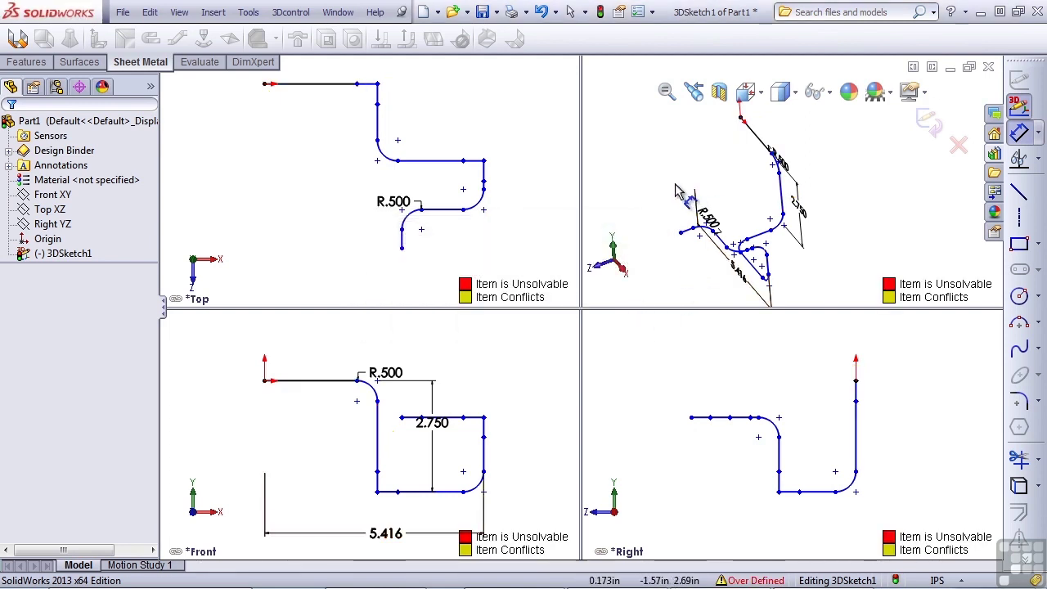
key("ctrl+z")
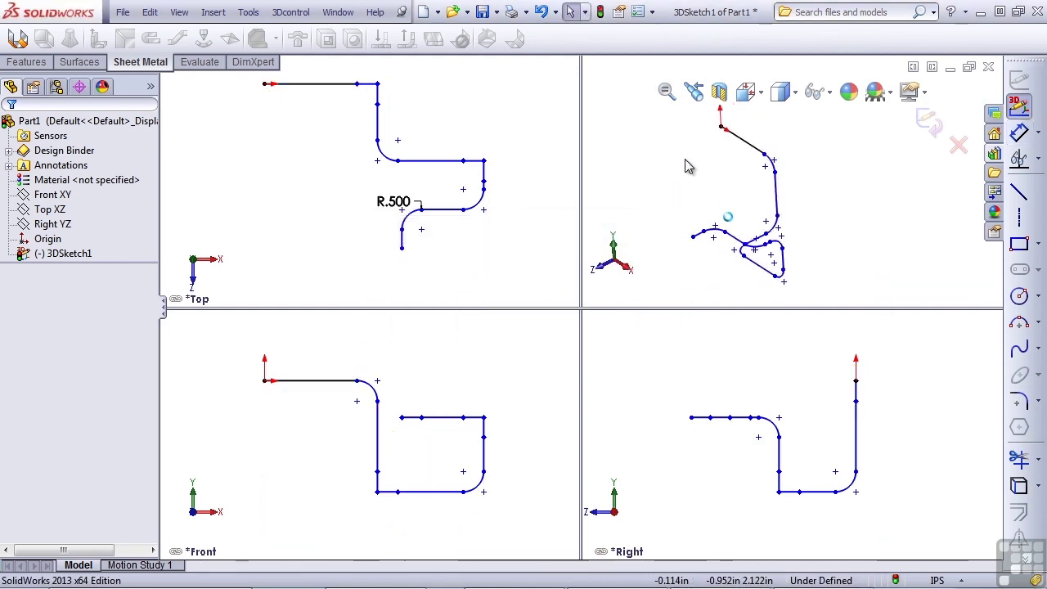
Step: Dimension the distance from the Front XY plane to the chain's free end and set it to 4.5 in
left_click(1019, 135)
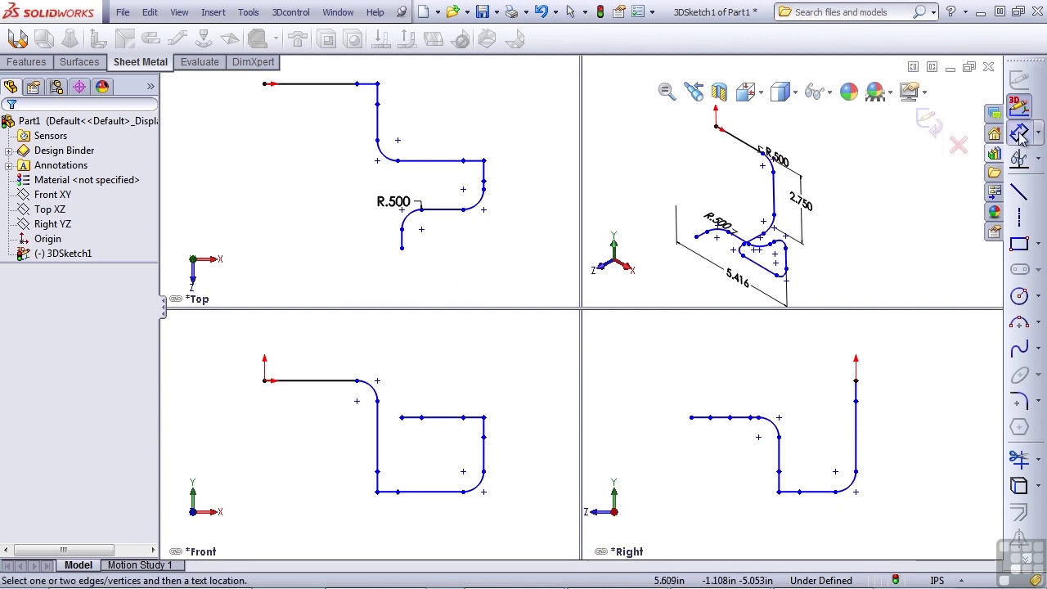
left_click(57, 194)
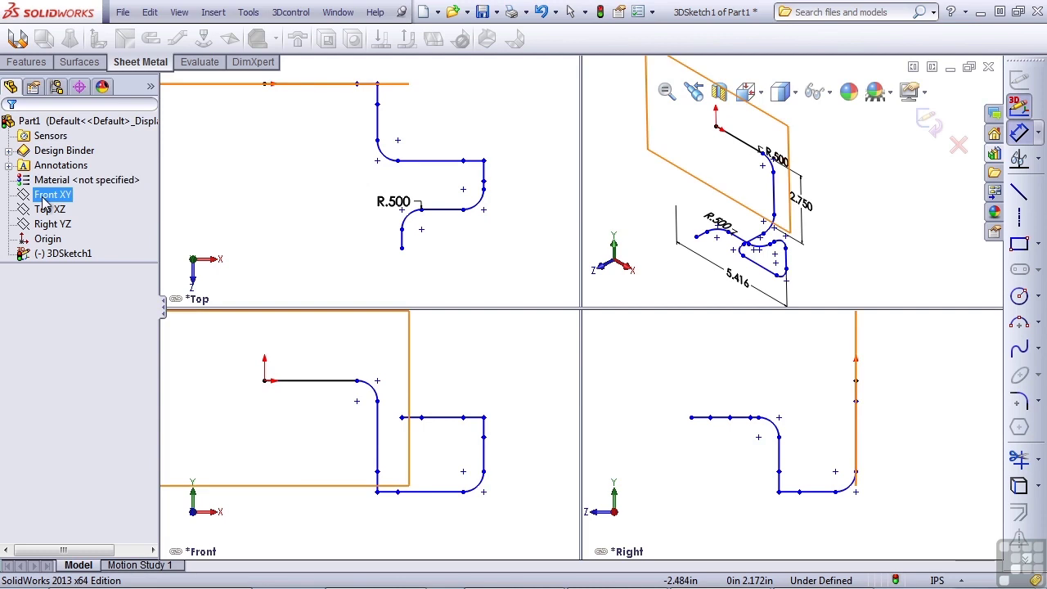
left_click(695, 239)
middle_click_drag(636, 198, 652, 178)
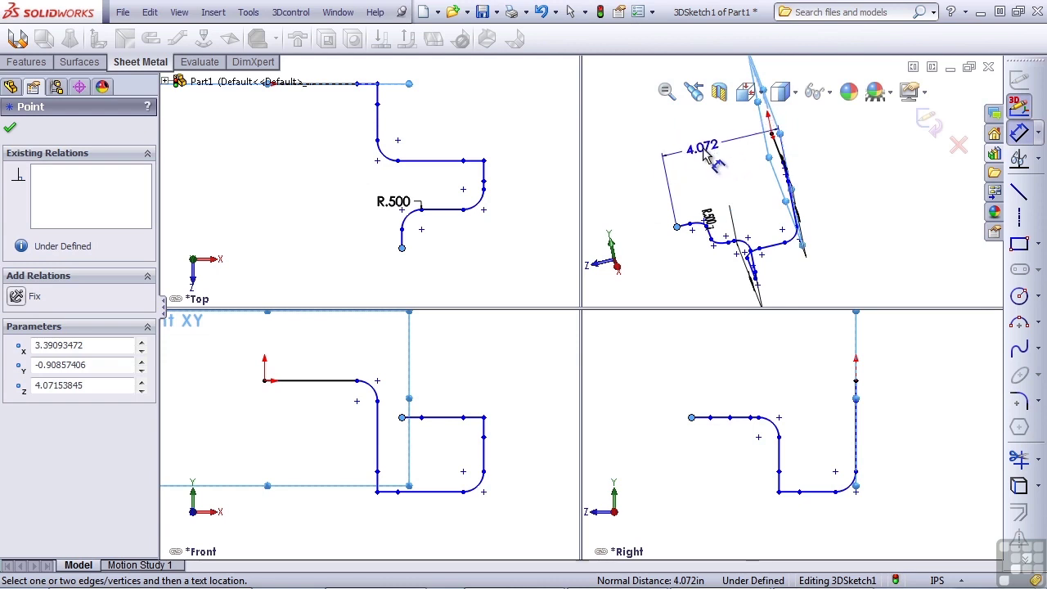
left_click(703, 152)
type("4.5")
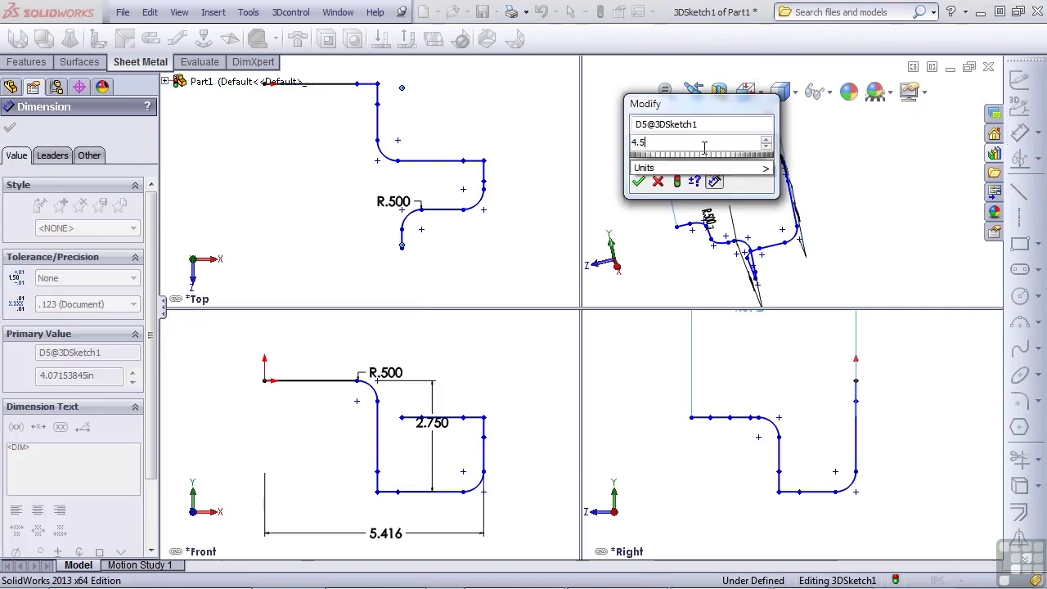
key("Return")
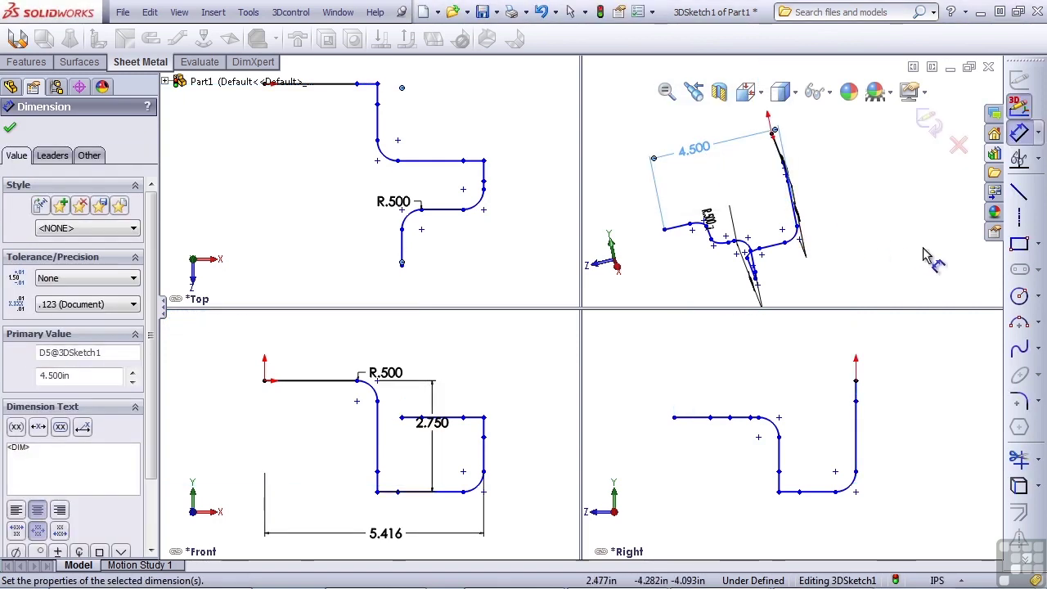
left_click(928, 249)
Step: Examine the dimensioned line chain from several angles in the 3D view, and leave Smart Dimension
key("Right")
key("Right")
key("Right")
key("Right")
key("Right")
key("Right")
key("Right")
key("Right")
key("Up")
key("Up")
key("Up")
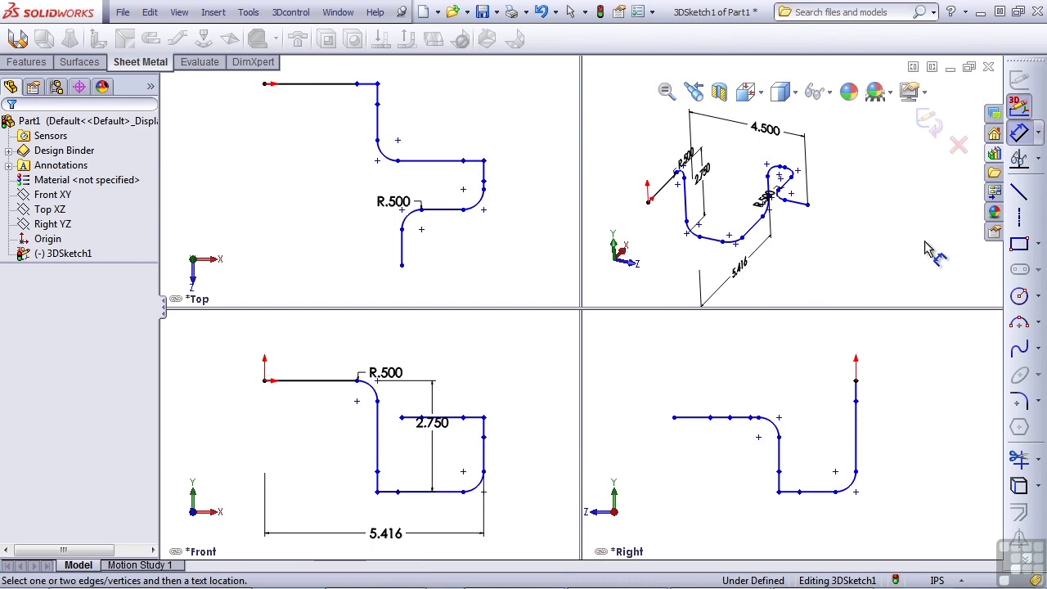
key("Left")
key("Left")
key("Left")
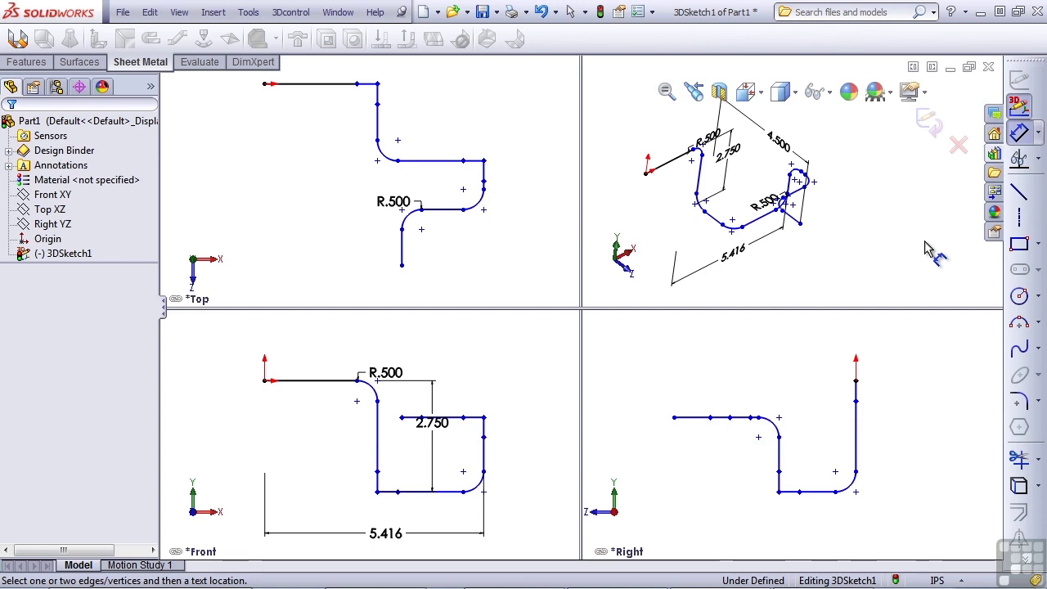
key("Up")
key("Up")
key("Up")
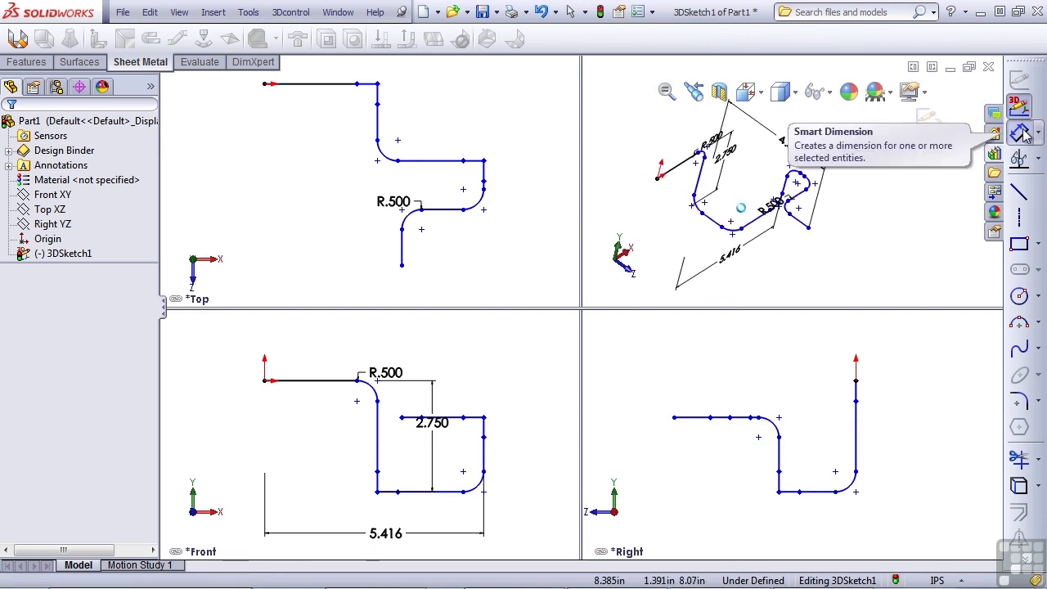
left_click(1019, 133)
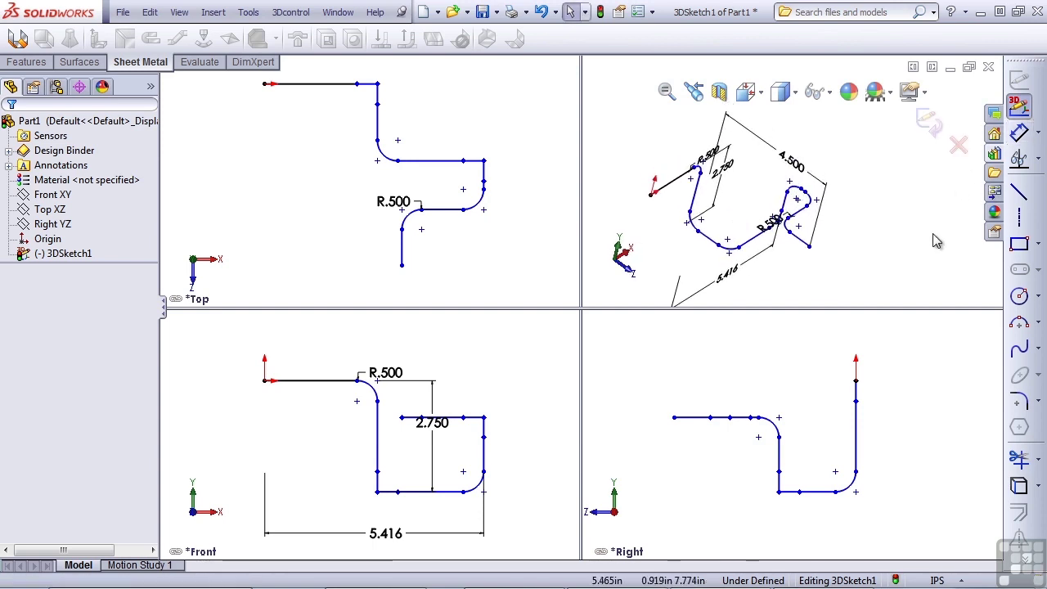
Step: Sketch a wavy seven-point spline on the YZ plane in the 3D view, beside the line chain
left_click(1024, 350)
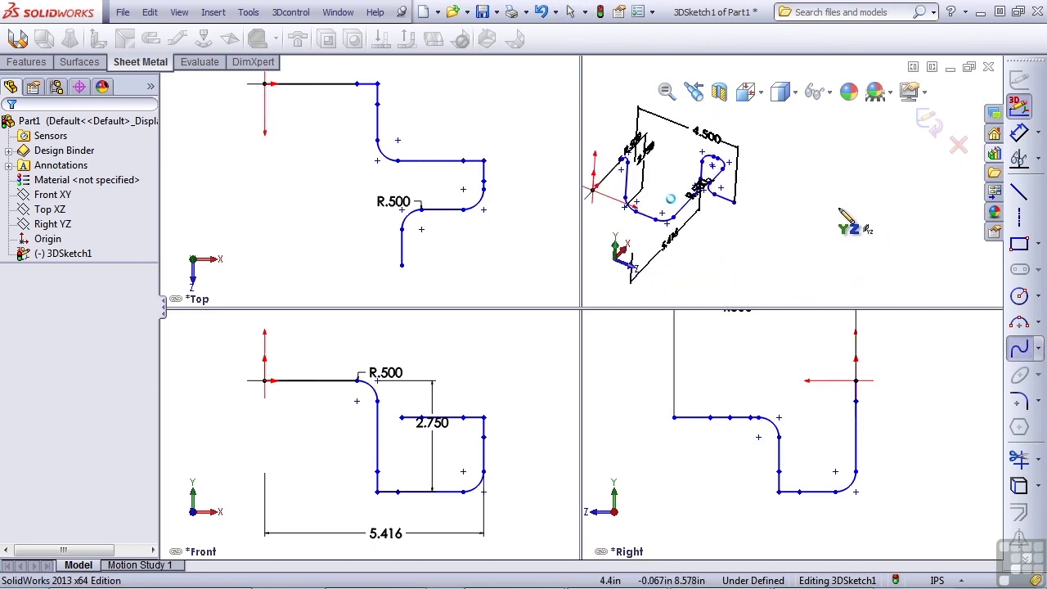
middle_click_drag(804, 221, 757, 237)
left_click(749, 242)
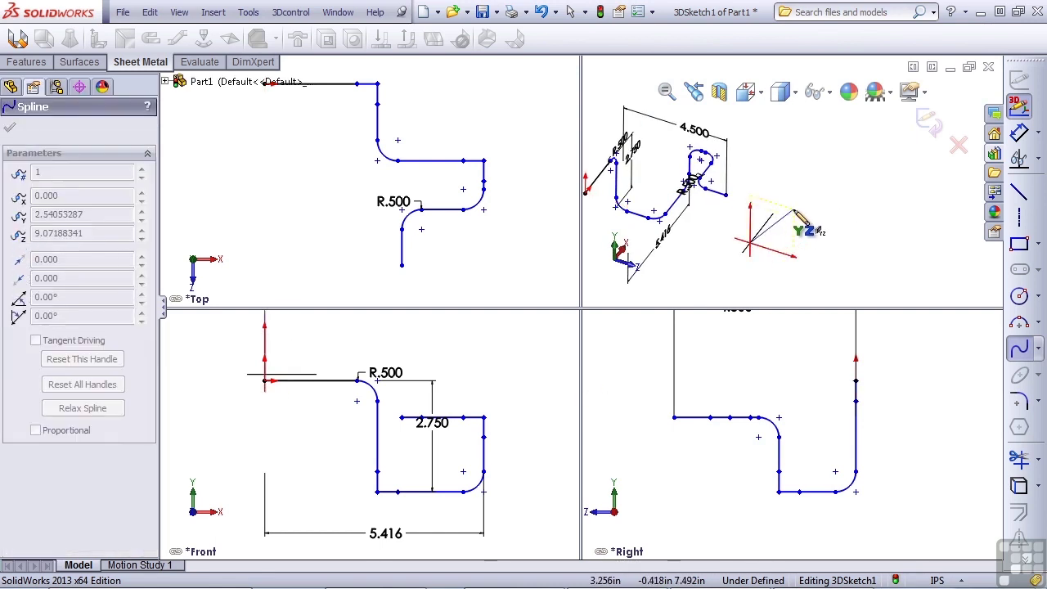
left_click(793, 209)
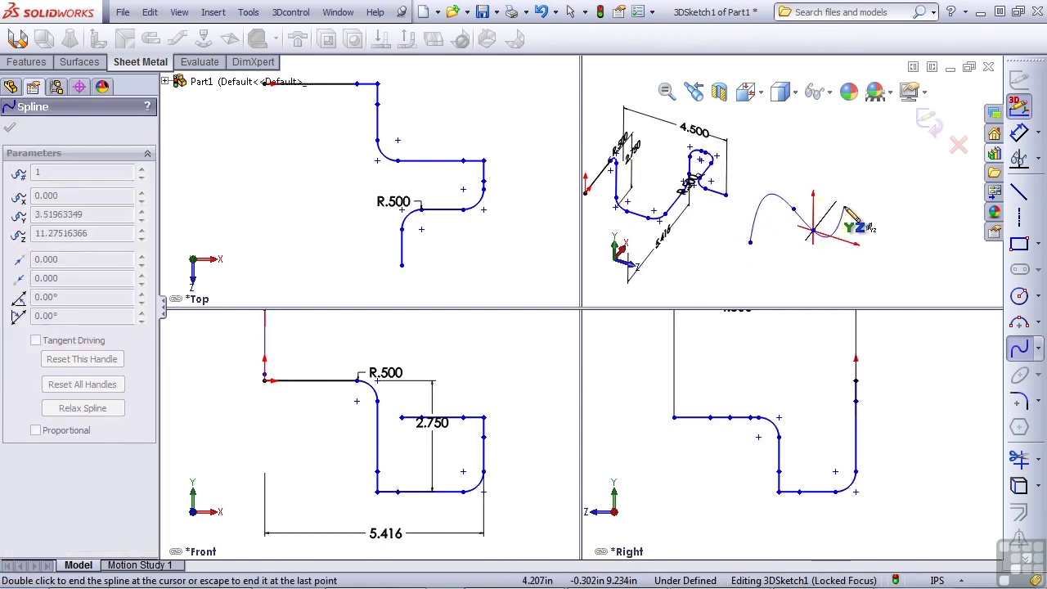
left_click(813, 230)
left_click(844, 205)
left_click(919, 211)
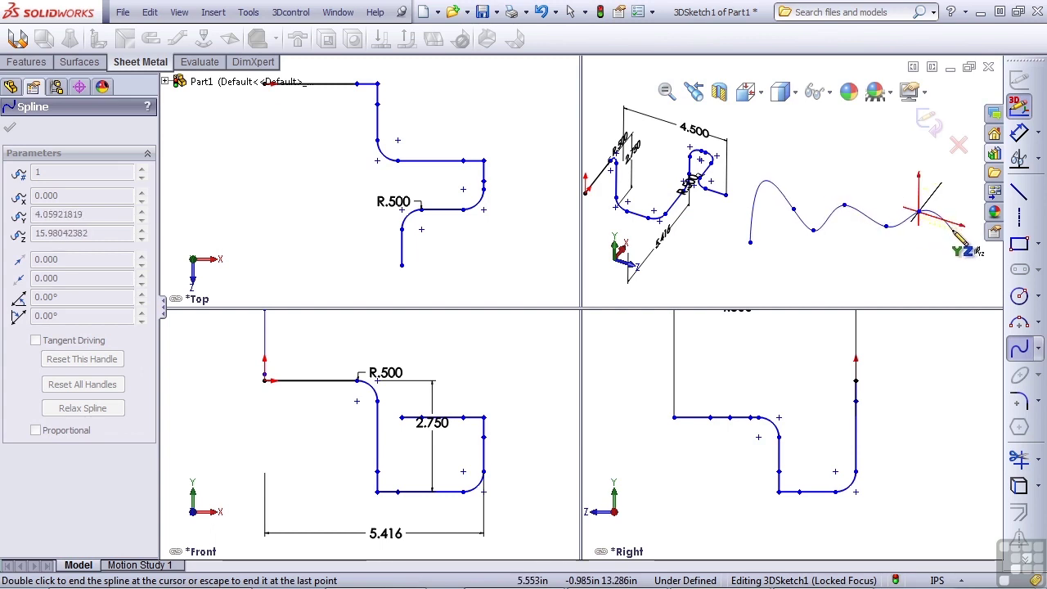
double_click(952, 230)
double_click(952, 229)
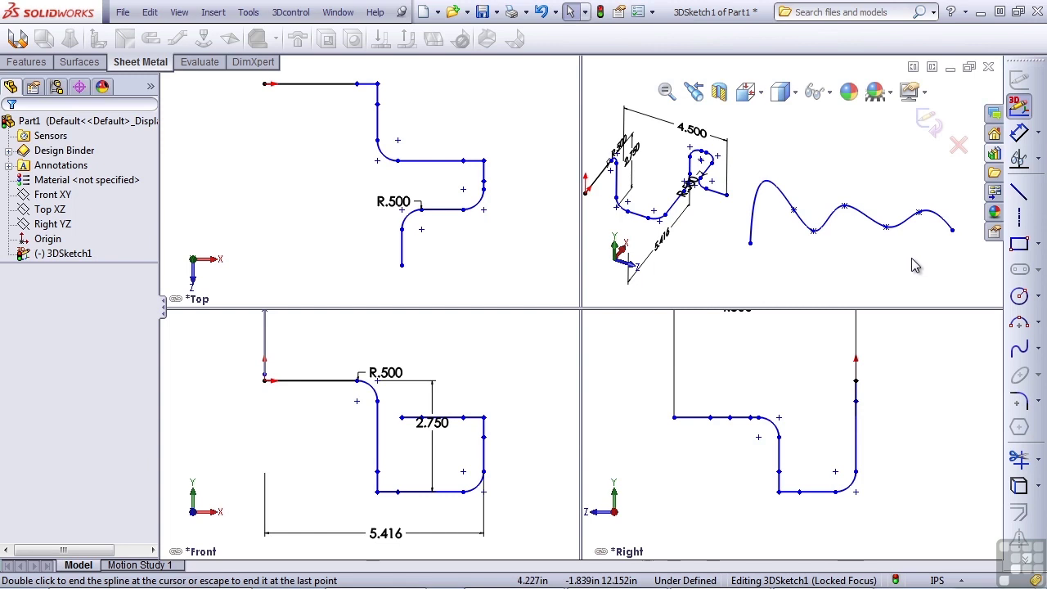
Step: Move several interior points of the spline out of its plane to give the curve a three-dimensional shape
middle_click_drag(905, 256, 785, 242)
key("Down")
key("Down")
key("Down")
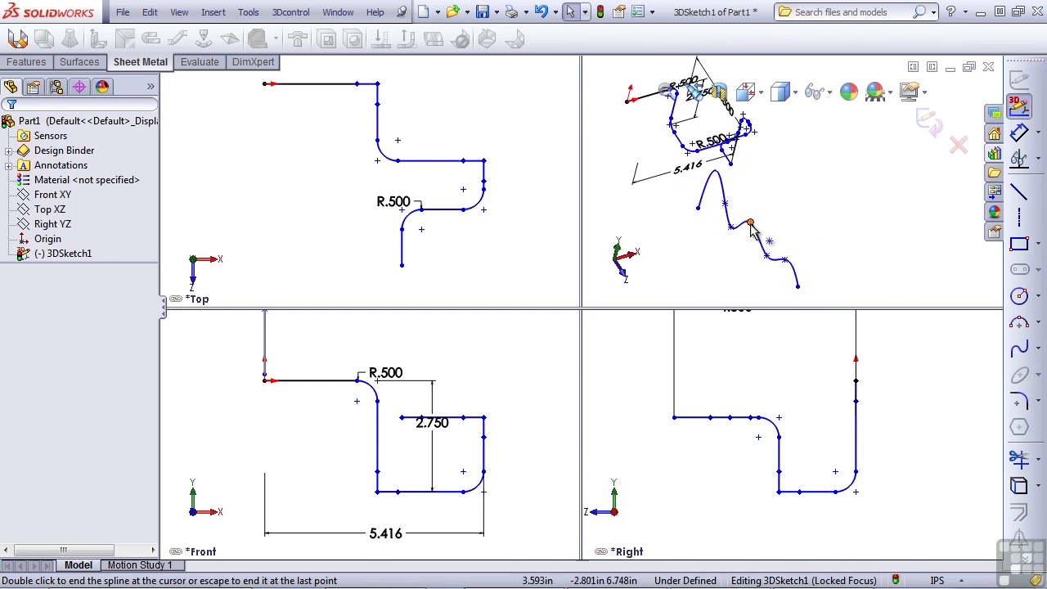
left_click(750, 224)
left_click_drag(750, 224, 791, 199)
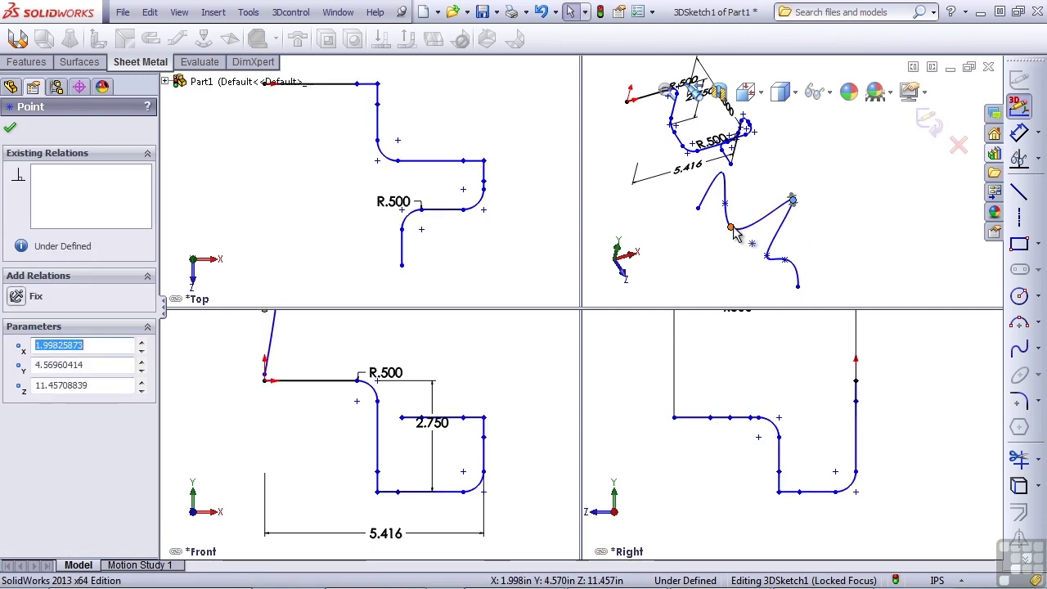
left_click_drag(733, 234, 706, 243)
left_click_drag(785, 259, 848, 263)
left_click(907, 263)
Step: Move the spline point at the curve's lowest bend to about X -0.254, Y 5.547, Z 12.114 in, with all of the geometry fitted in the orthographic views
mouse_move(913, 269)
middle_mouse_down()
mouse_move(817, 285)
mouse_move(712, 217)
middle_mouse_up()
left_click_drag(713, 206, 664, 197)
left_click(776, 229)
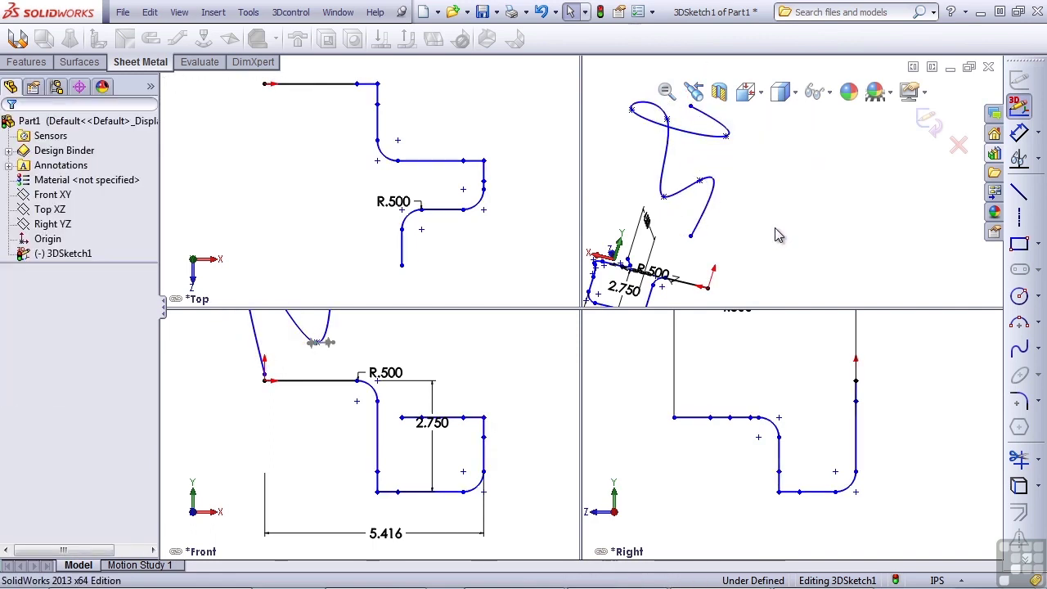
mouse_move(776, 229)
middle_mouse_down()
mouse_move(860, 234)
mouse_move(736, 247)
middle_mouse_up()
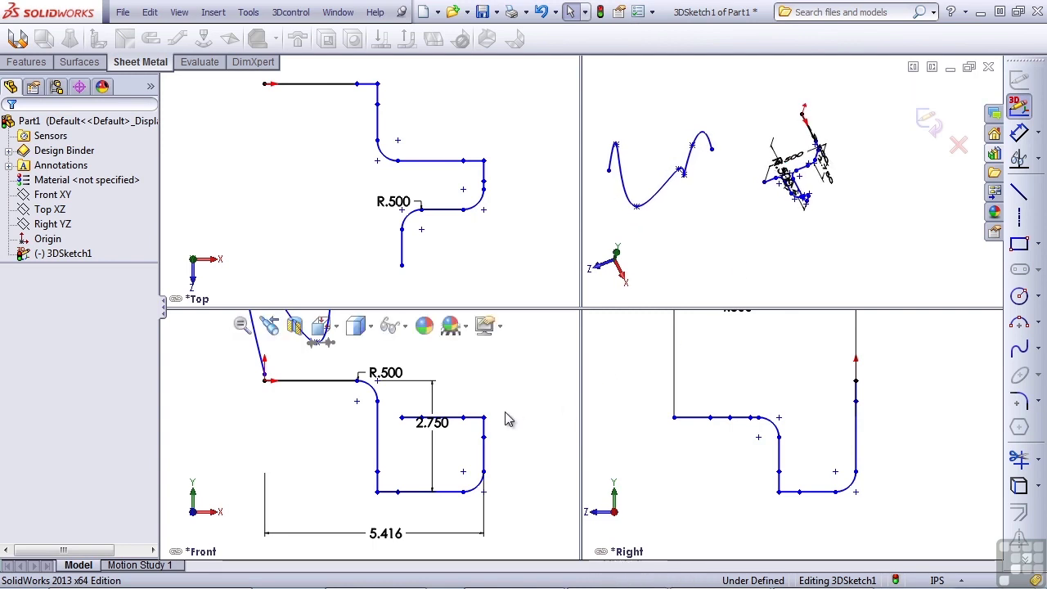
key("f")
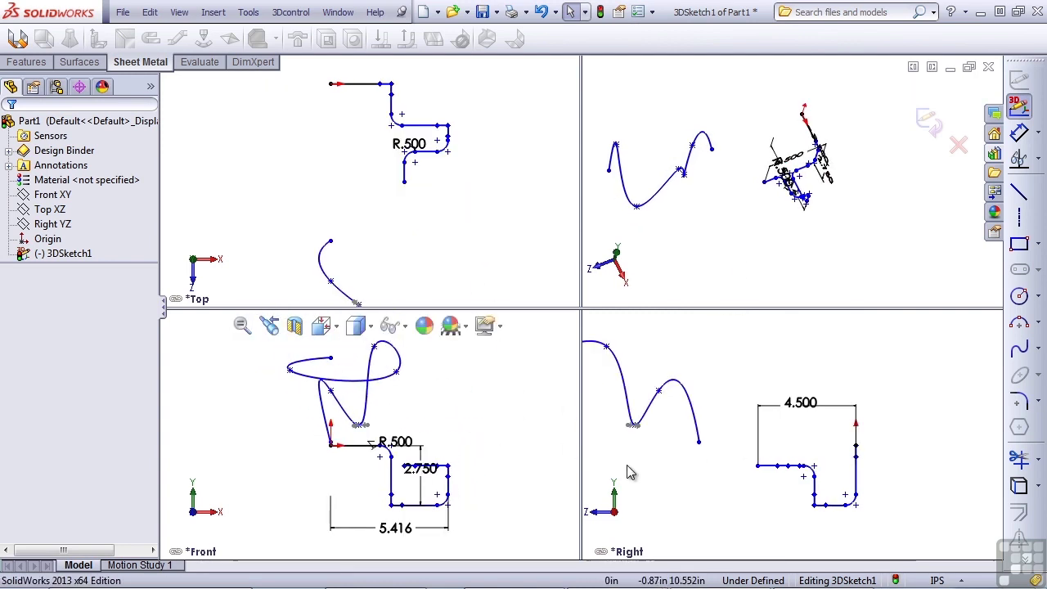
key("f")
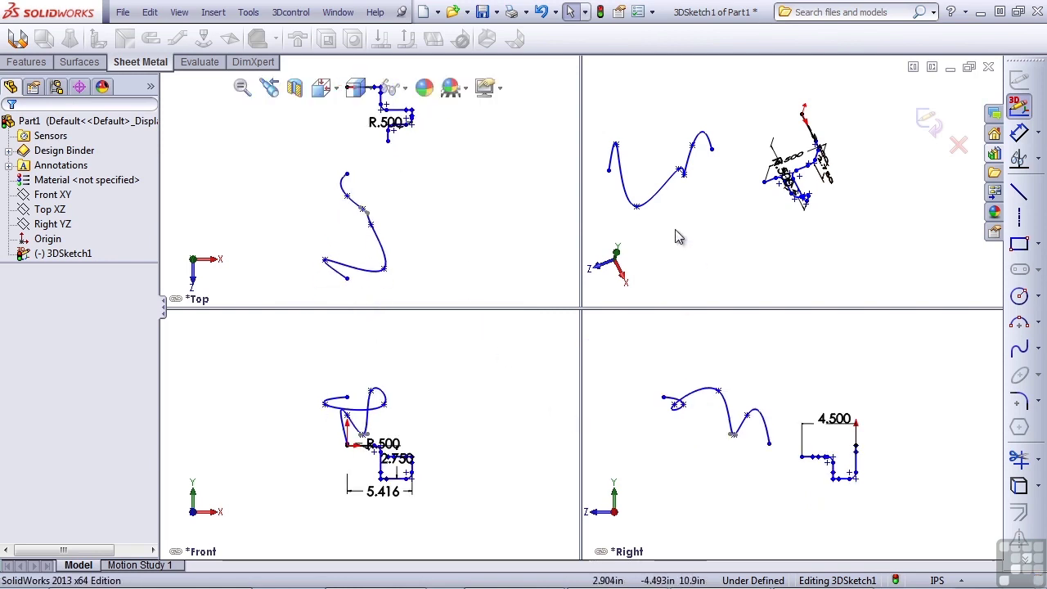
left_click_drag(637, 210, 658, 140)
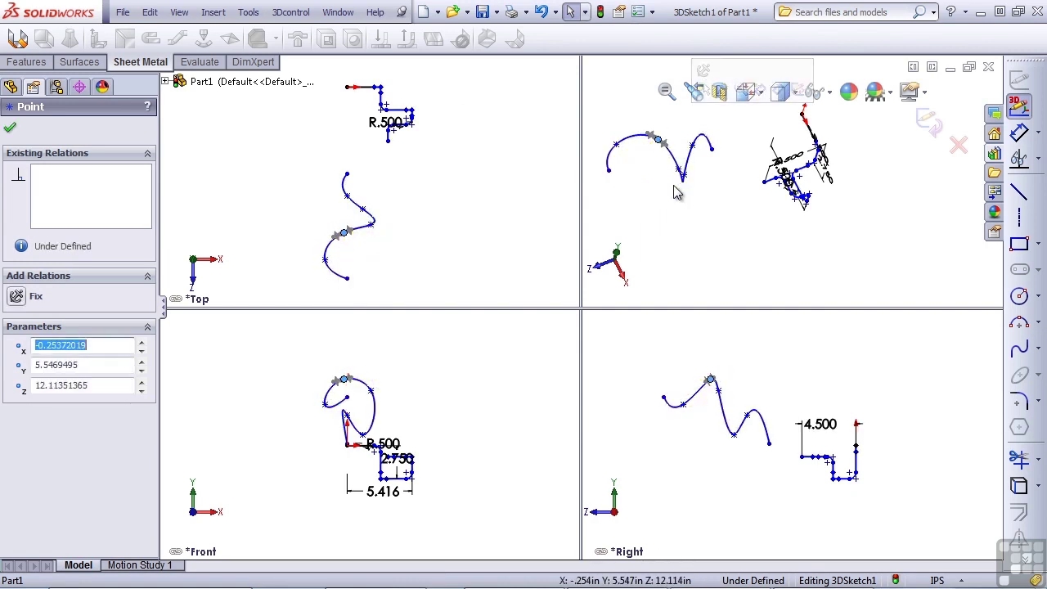
left_click(742, 264)
Step: Delete the spline from the 3D sketch
key("Left")
key("Left")
key("Left")
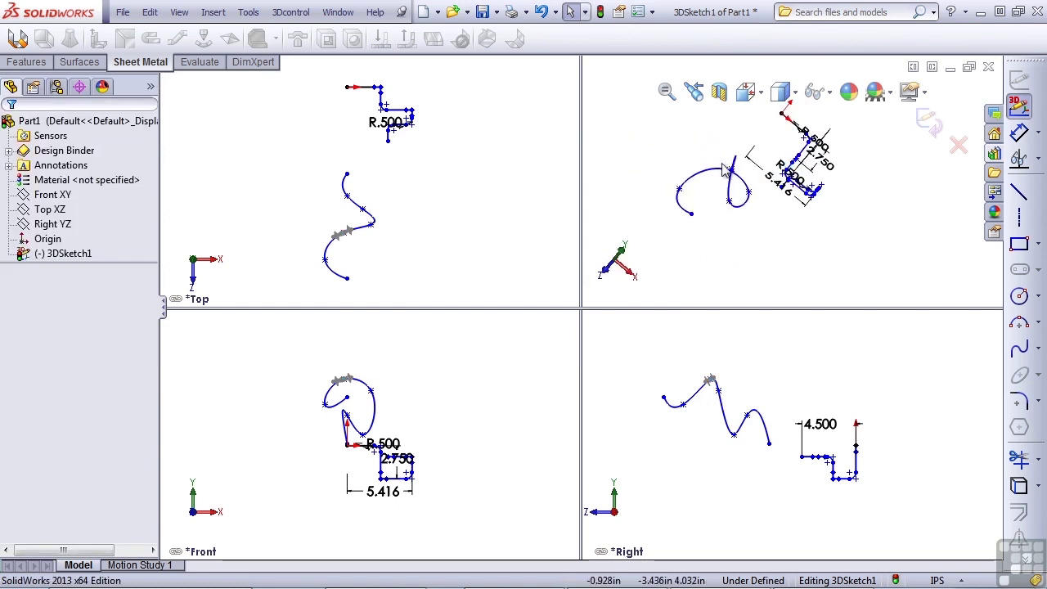
left_click(708, 181)
key("Delete")
Step: Examine the remaining filleted line chain and its dimensions by rotating the 3D view
key("Left")
key("Left")
key("Left")
key("Left")
key("Left")
key("Left")
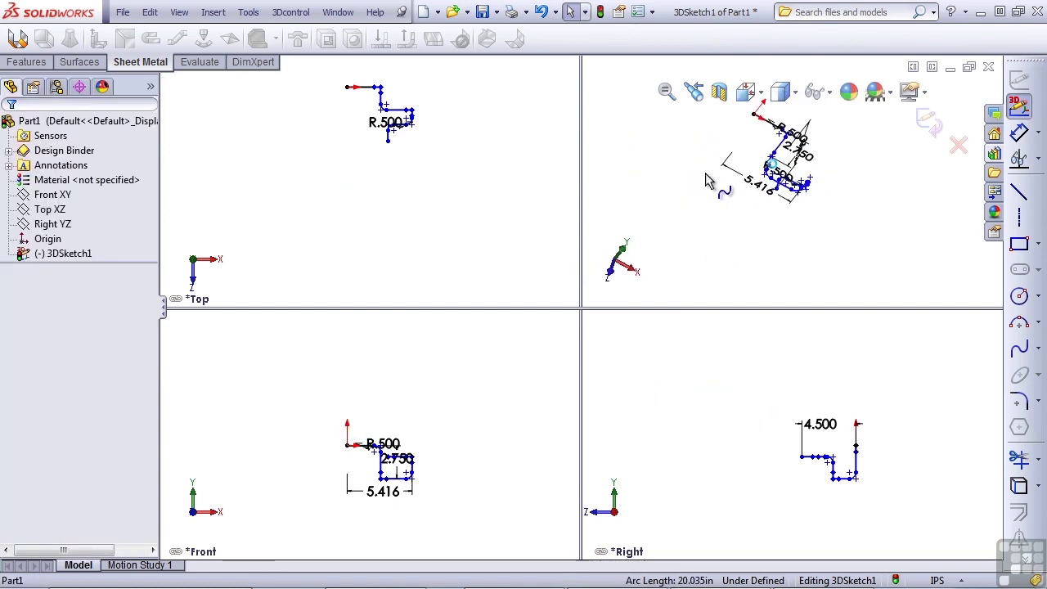
key("Left")
key("Left")
key("Left")
key("Left")
key("Left")
key("Left")
key("Left")
key("Left")
key("Left")
key("Left")
key("Left")
key("Left")
key("Left")
key("Left")
key("Left")
key("Left")
key("Left")
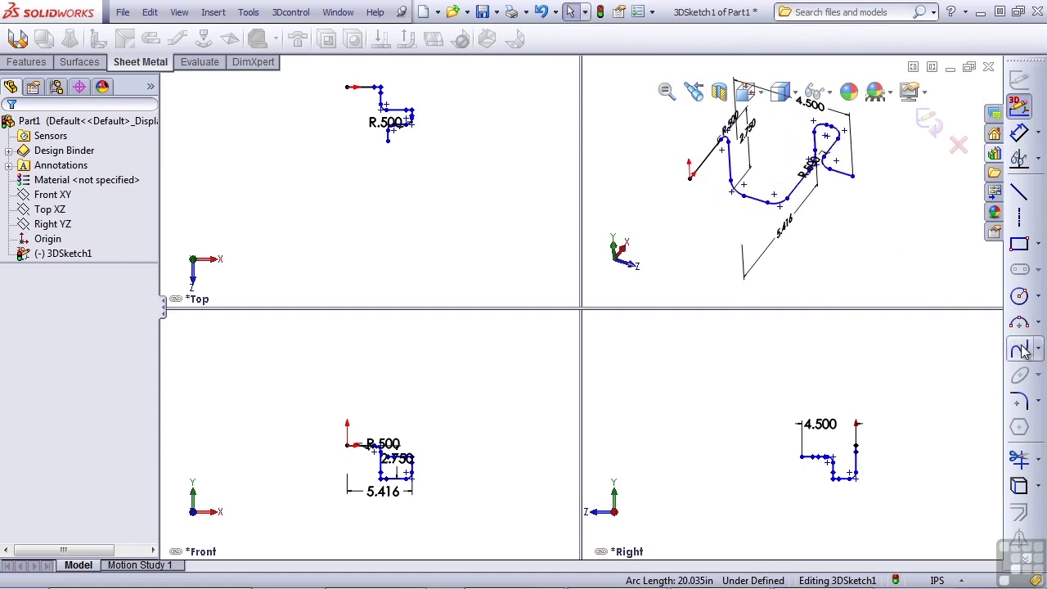
Step: Draw a spline from the free end of the line chain through two points below it and end it at the origin
left_click(1022, 350)
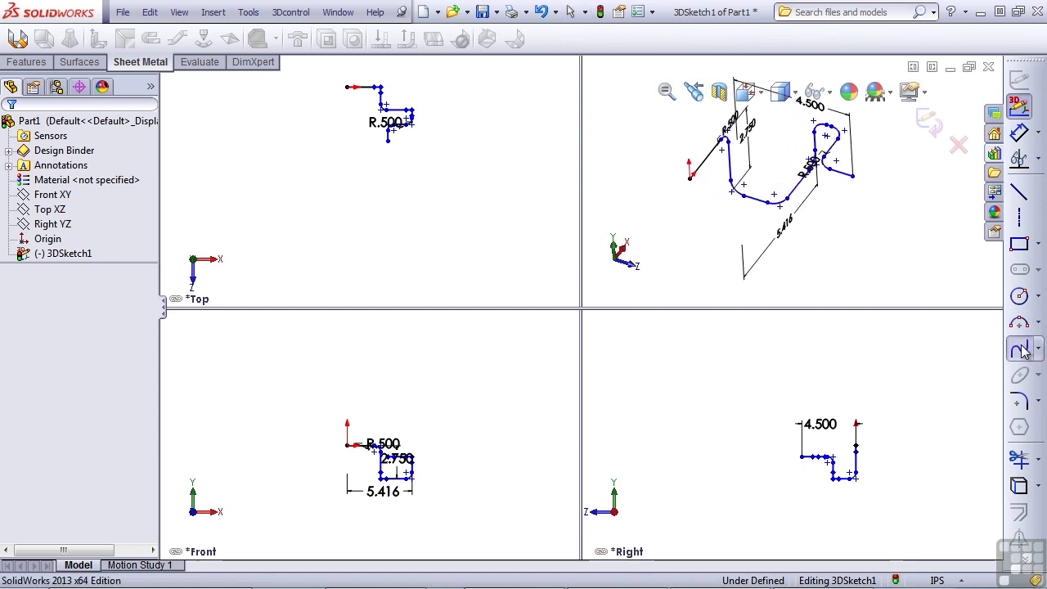
left_click(851, 176)
left_click(828, 264)
left_click(694, 276)
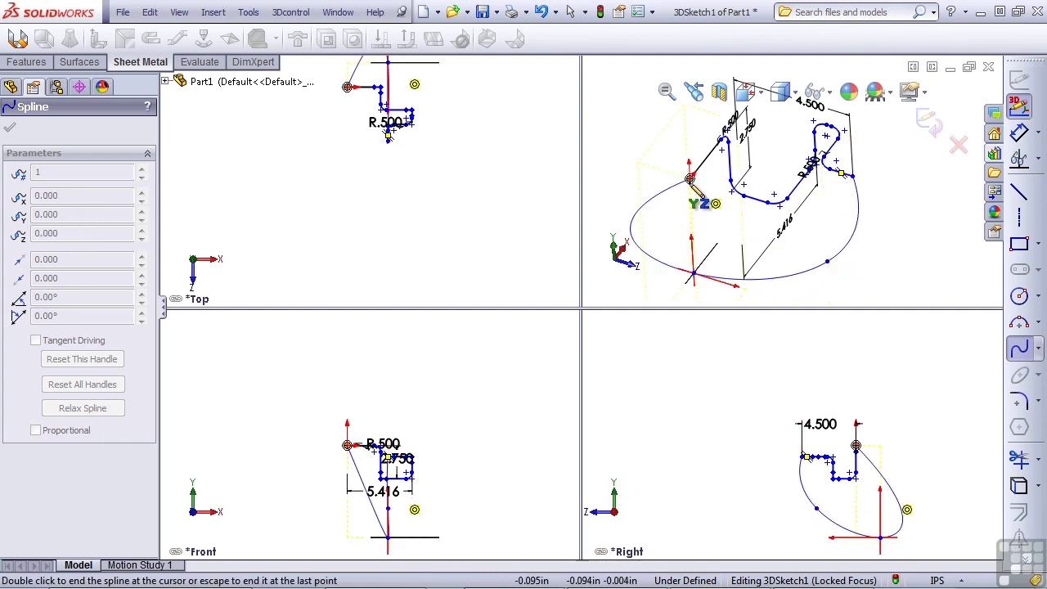
left_click(690, 178)
key("Escape")
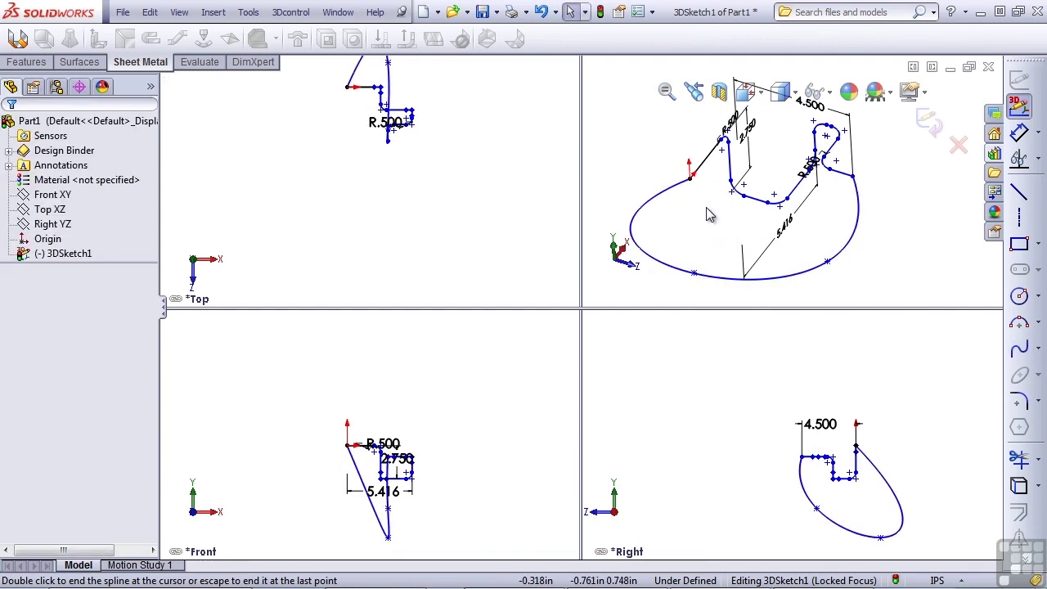
Step: Pull the spline's lowest interior point out of its plane in the negative X direction
mouse_move(708, 214)
middle_mouse_down()
mouse_move(781, 280)
mouse_move(786, 260)
middle_mouse_up()
middle_click_drag(748, 224, 745, 218)
mouse_move(751, 214)
left_mouse_down()
mouse_move(674, 232)
mouse_move(793, 271)
left_mouse_up()
mouse_move(793, 272)
middle_mouse_down()
mouse_move(824, 253)
mouse_move(873, 251)
mouse_move(801, 245)
mouse_move(689, 210)
mouse_move(667, 165)
middle_mouse_up()
Step: Add a tangent relation between the spline and the first line at the origin
left_click(654, 184)
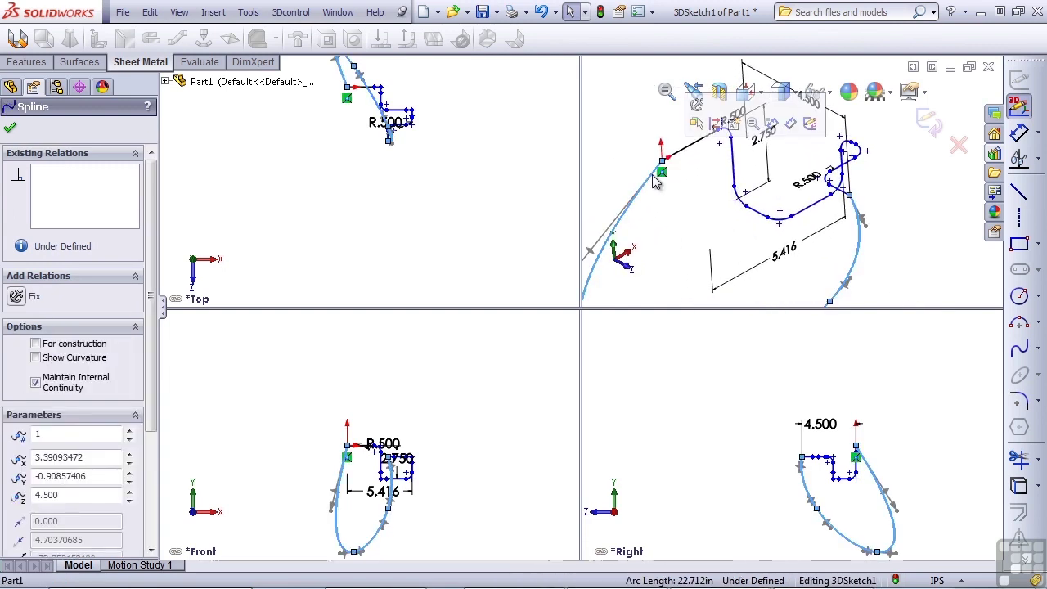
left_click(681, 152, "ctrl")
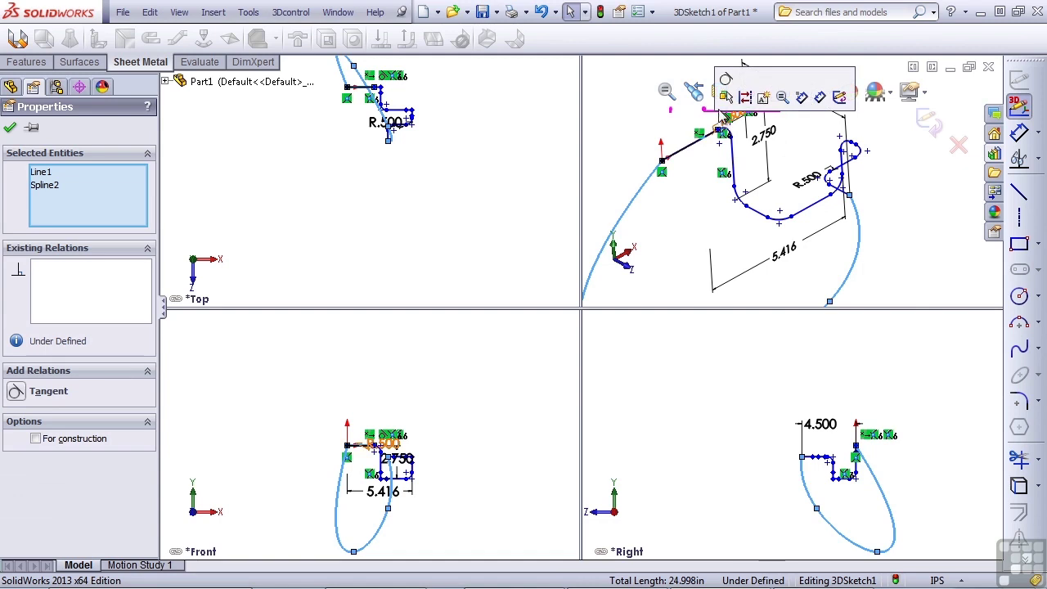
left_click(726, 81)
left_click(709, 216)
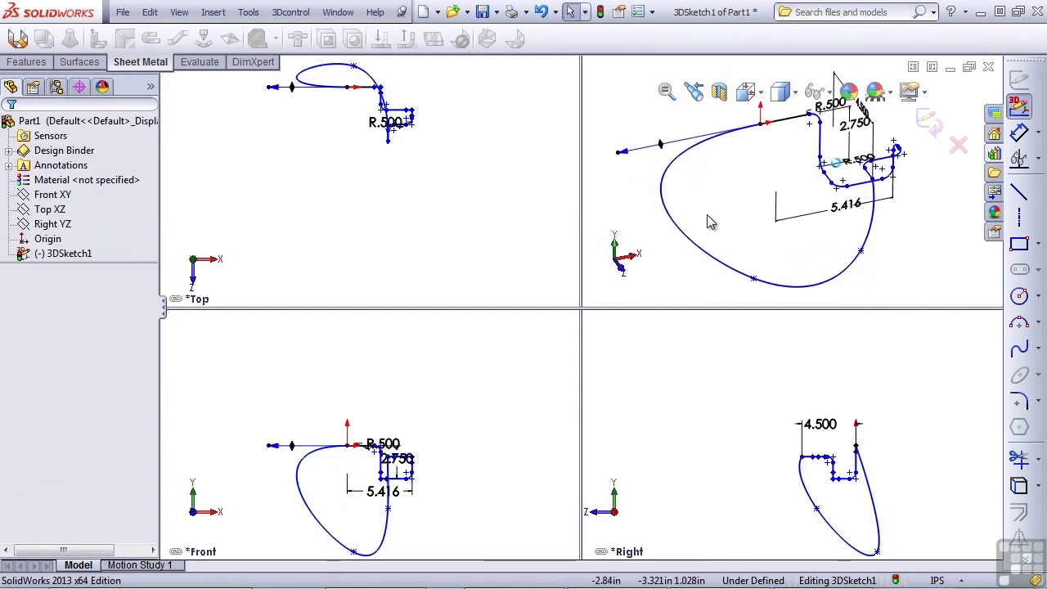
Step: Shorten the spline's tangency handle at the origin to tighten the curve there
left_click_drag(662, 202, 663, 203)
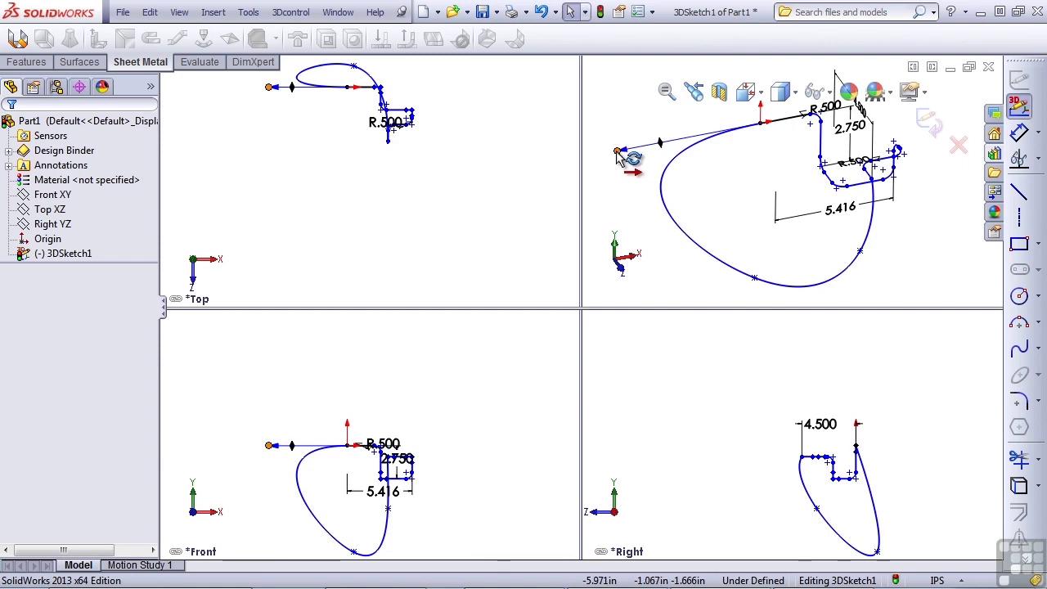
left_click_drag(617, 156, 680, 140)
mouse_move(754, 205)
middle_mouse_down()
mouse_move(781, 216)
mouse_move(825, 170)
middle_mouse_up()
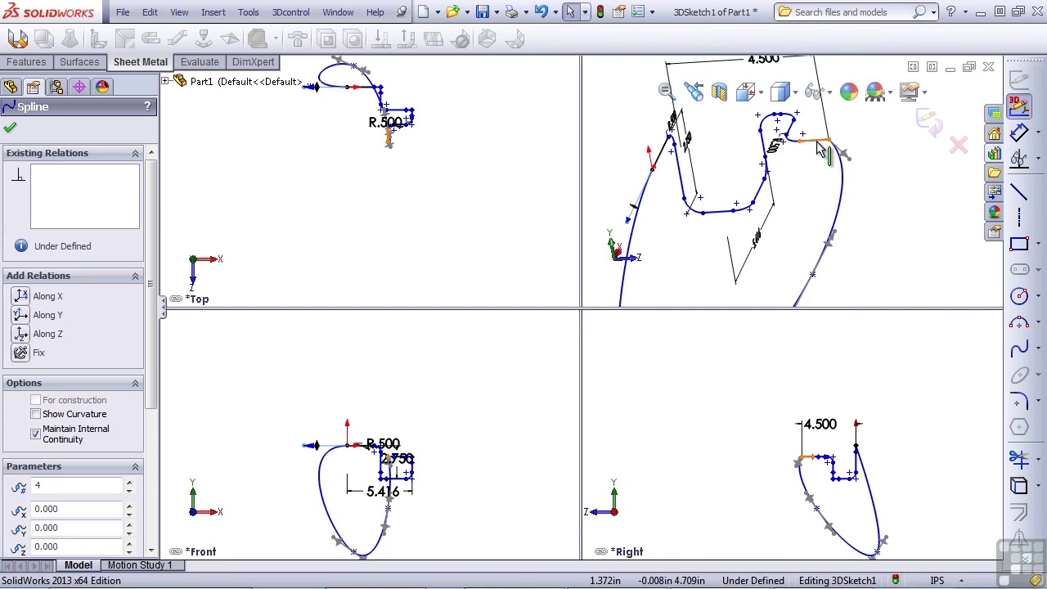
Step: Fix the chain's last line in place and delete its conflicting Along Z relation
right_click(817, 145)
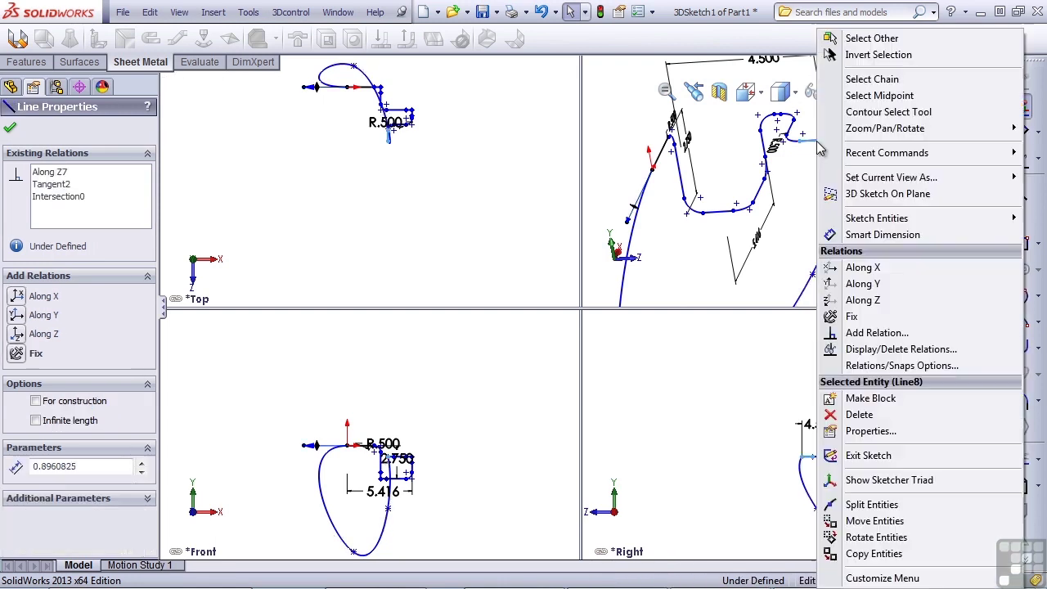
left_click(852, 317)
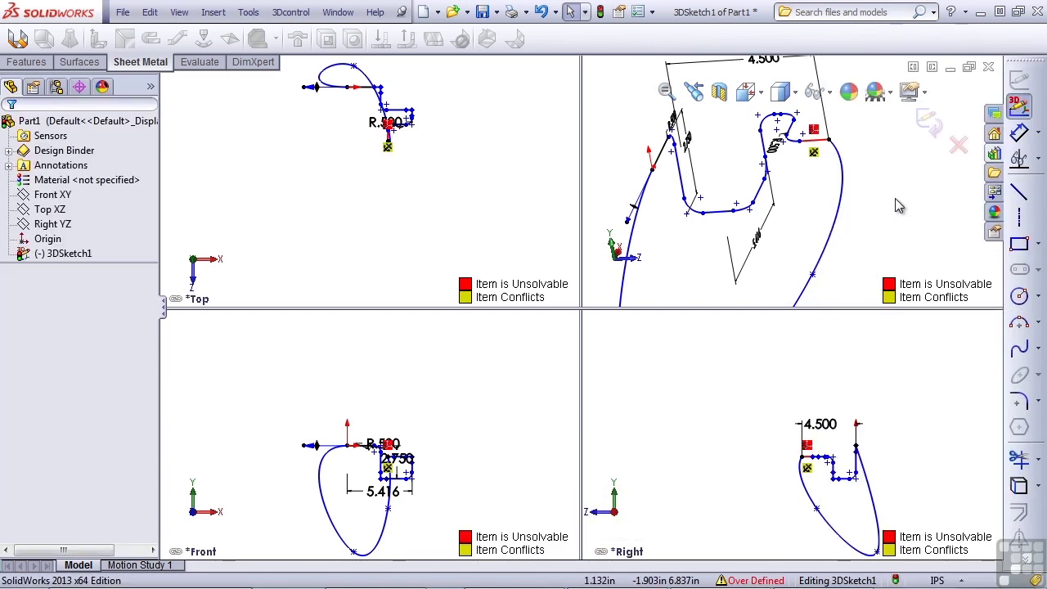
left_click(814, 133)
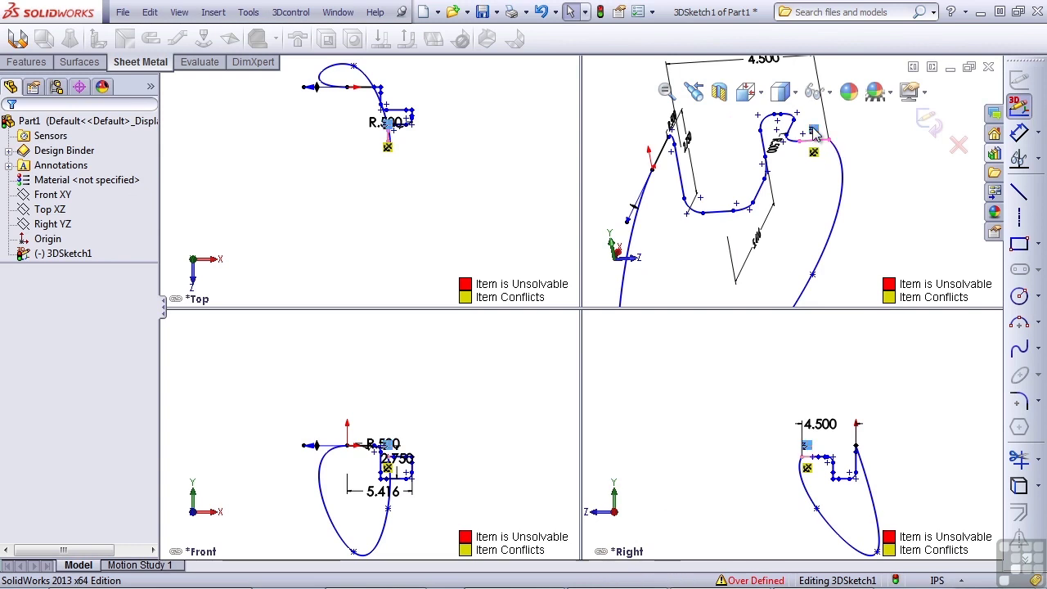
key("Delete")
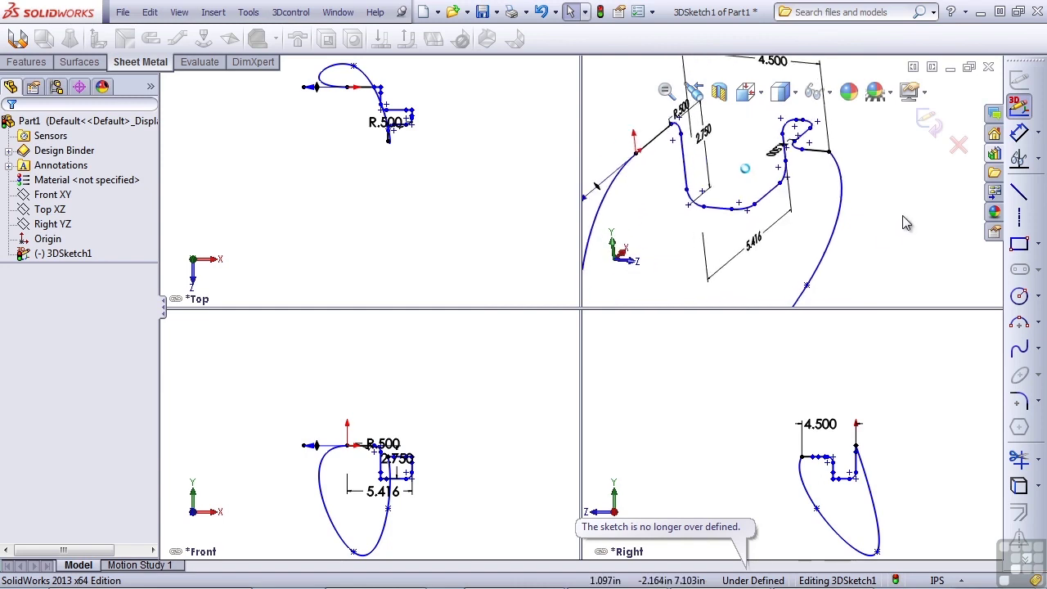
Step: Add a tangent relation between the spline and the fixed last line of the chain
left_click(835, 165)
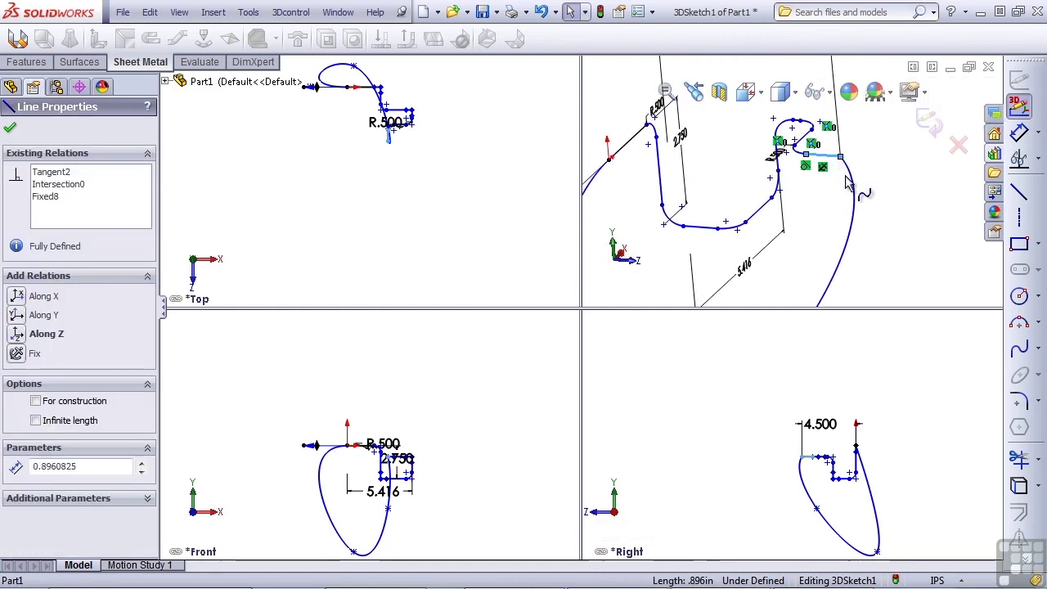
left_click(854, 185, "ctrl")
left_click(897, 109)
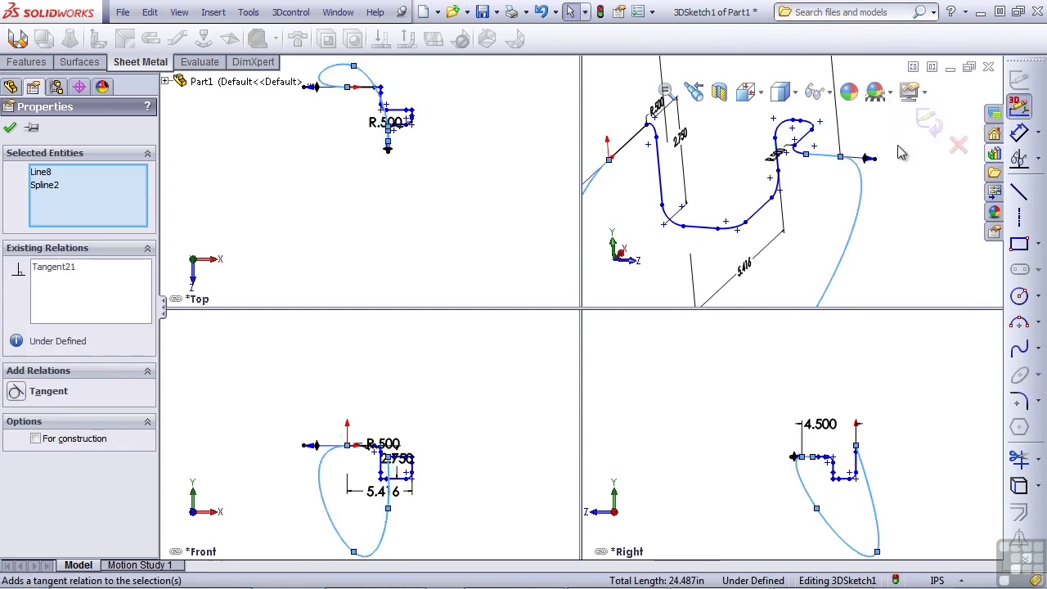
left_click(905, 195)
Step: Move the spline's interior point nearest the fixed line to about X 0.166, Y -5.235, Z 4.056 in
mouse_move(901, 196)
middle_mouse_down()
mouse_move(875, 204)
mouse_move(858, 236)
middle_mouse_up()
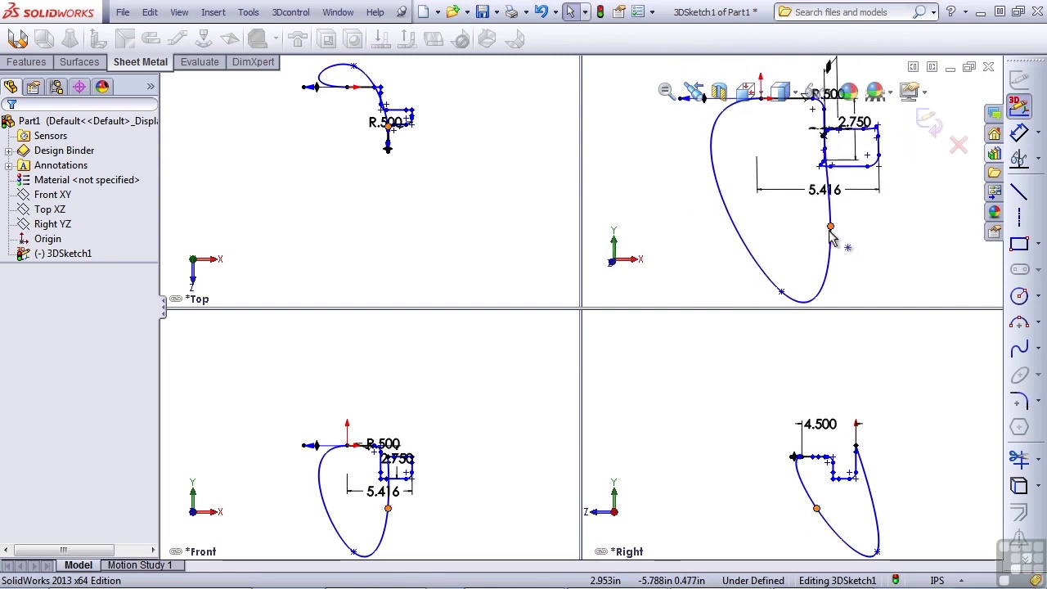
left_click_drag(830, 229, 727, 234)
left_click(819, 255)
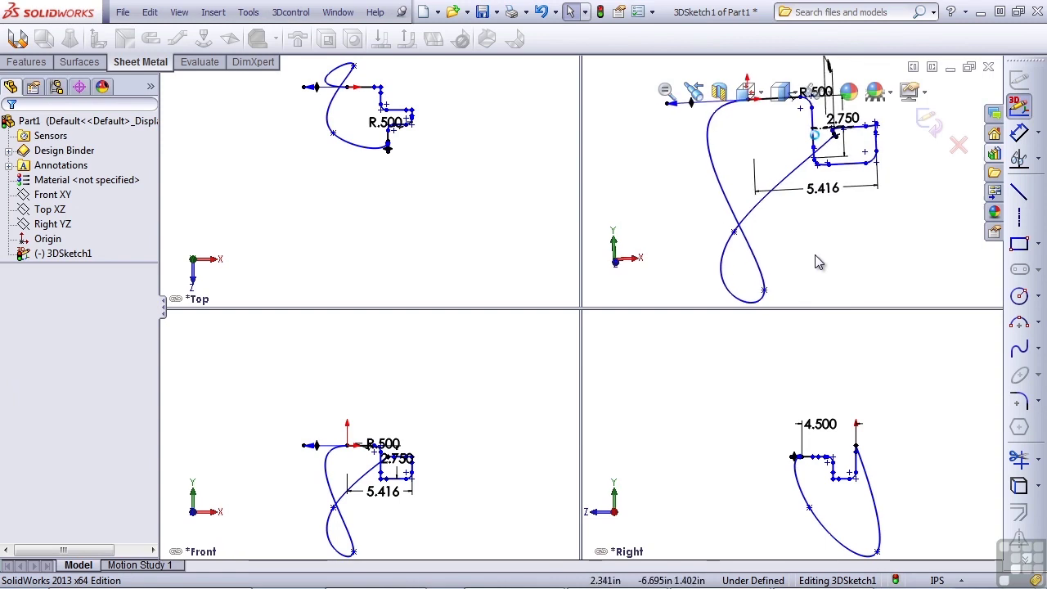
left_click(739, 236)
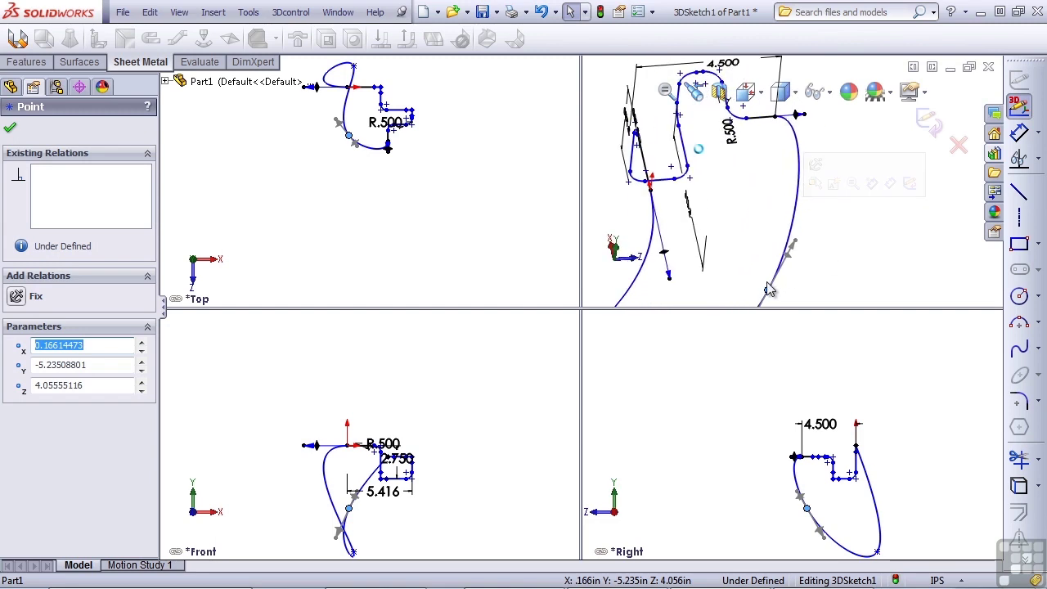
Step: Try further positions for the spline's interior points, and undo those moves
left_click_drag(759, 296, 689, 188)
left_click(748, 240)
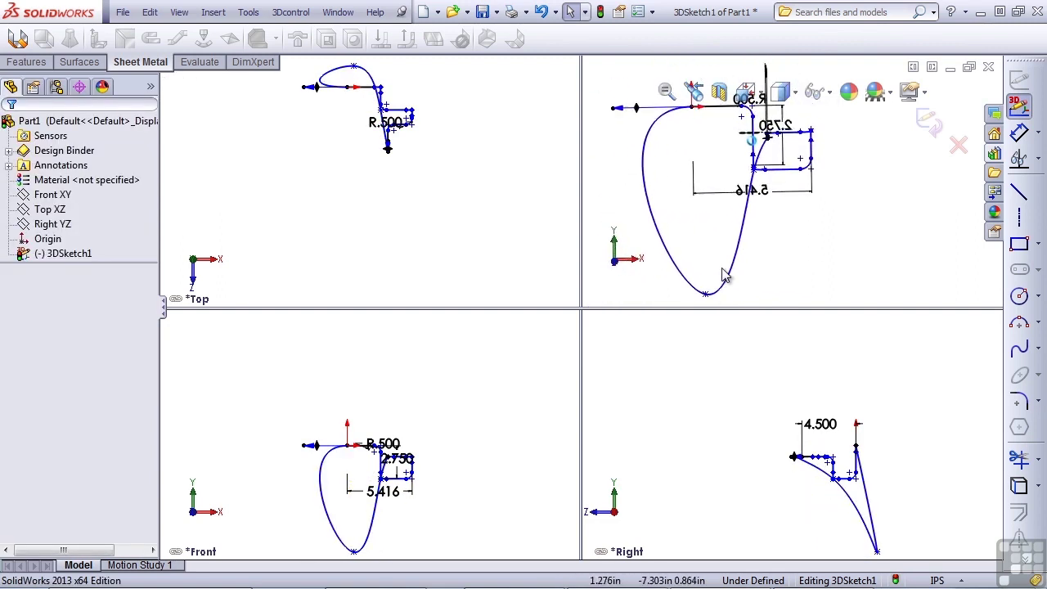
mouse_move(707, 294)
middle_mouse_down()
mouse_move(692, 297)
mouse_move(759, 234)
middle_mouse_up()
key("ctrl+z")
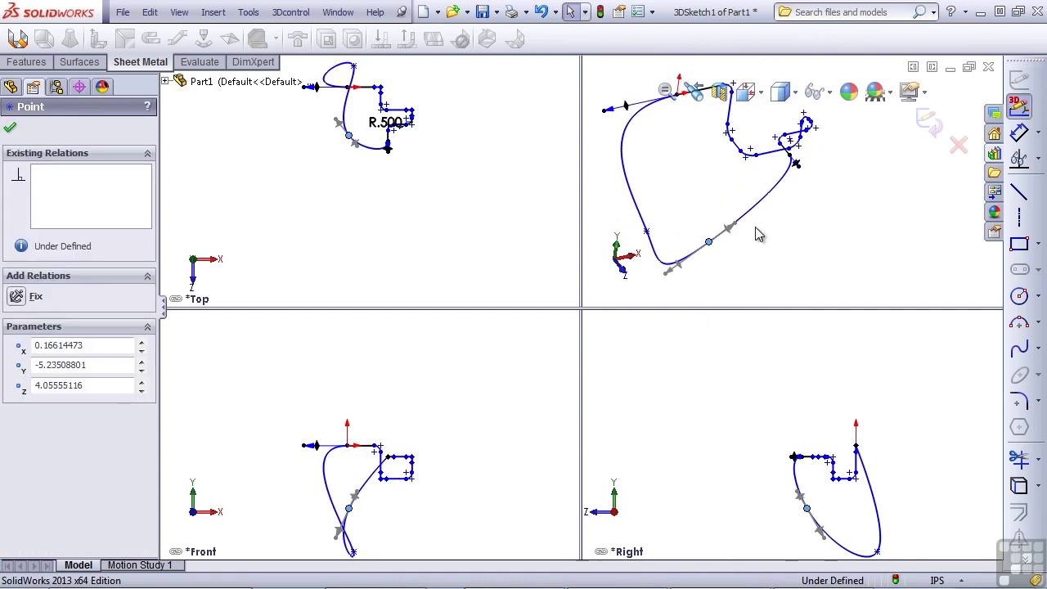
key("Escape")
Step: Delete both interior points of the spline so that only its tangent end points define the curve
mouse_move(759, 235)
middle_mouse_down()
mouse_move(731, 301)
mouse_move(749, 296)
middle_mouse_up()
left_click(756, 245)
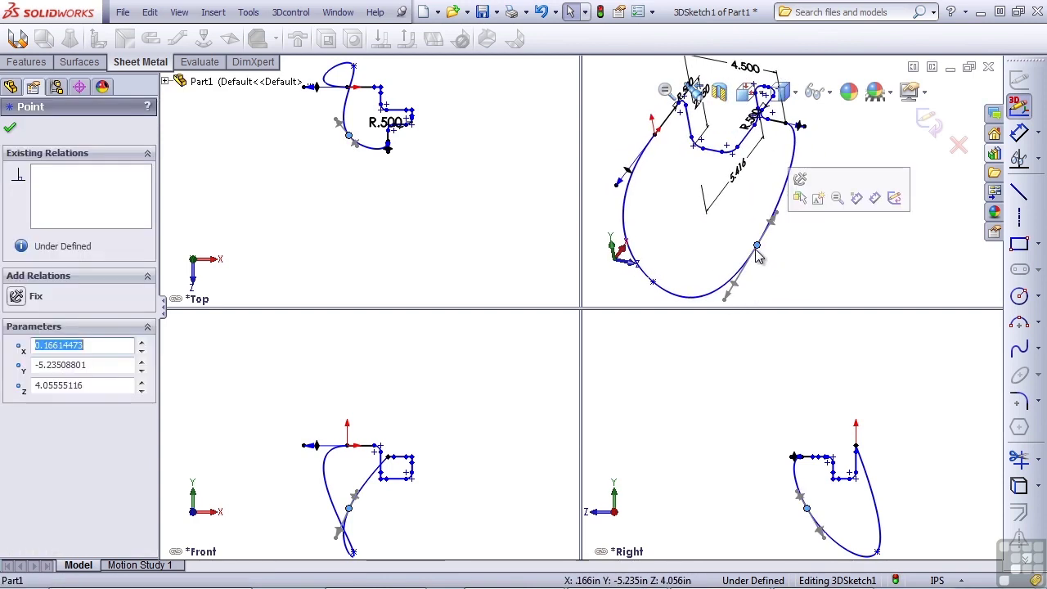
key("Escape")
mouse_move(756, 256)
middle_mouse_down()
mouse_move(666, 229)
mouse_move(720, 217)
mouse_move(732, 129)
middle_mouse_up()
left_click_drag(725, 129, 829, 281)
middle_click_drag(829, 281, 787, 219)
key("Delete")
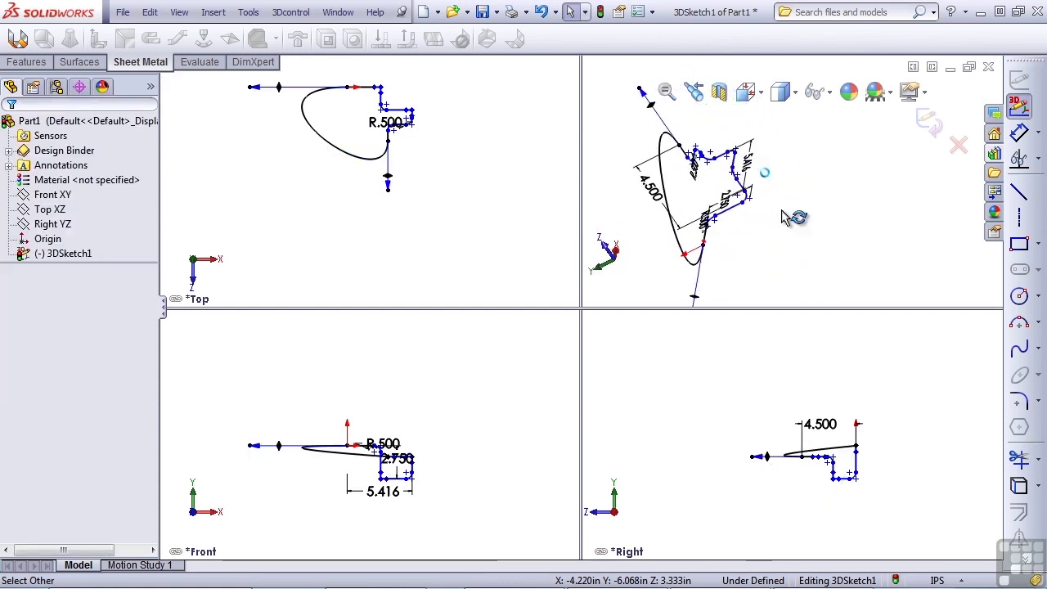
Step: Shorten the tangency handles at both ends of the spline to make the loop smaller
mouse_move(785, 217)
middle_mouse_down()
mouse_move(810, 222)
mouse_move(888, 185)
mouse_move(768, 224)
middle_mouse_up()
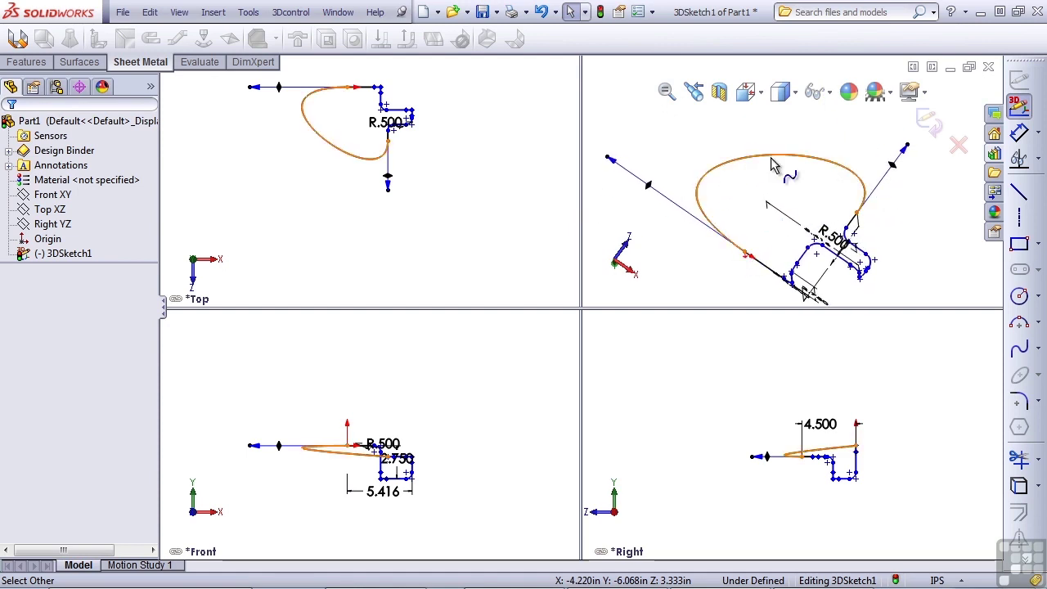
left_click_drag(610, 161, 672, 198)
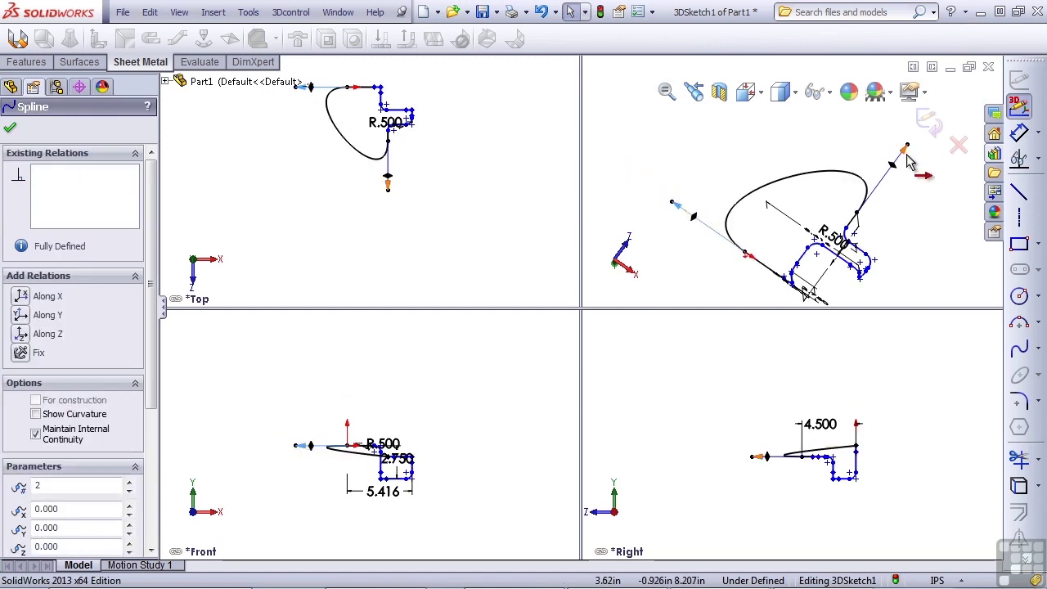
left_click_drag(897, 174, 894, 167)
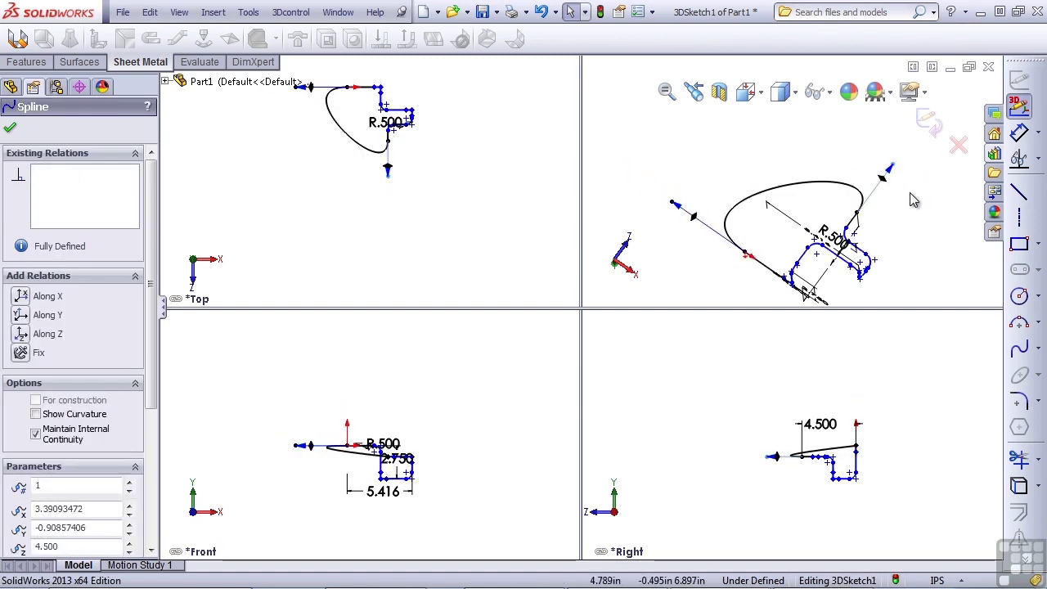
left_click(910, 193)
Step: Insert a new spline point near the middle of the curve
middle_click_drag(909, 193, 738, 191)
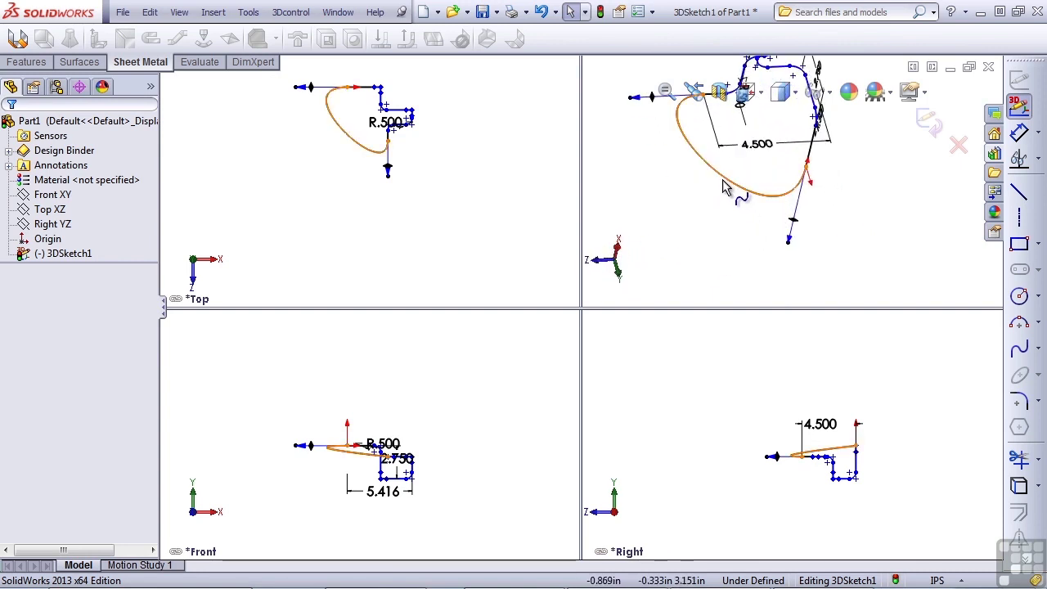
left_click(721, 185)
right_click(721, 184)
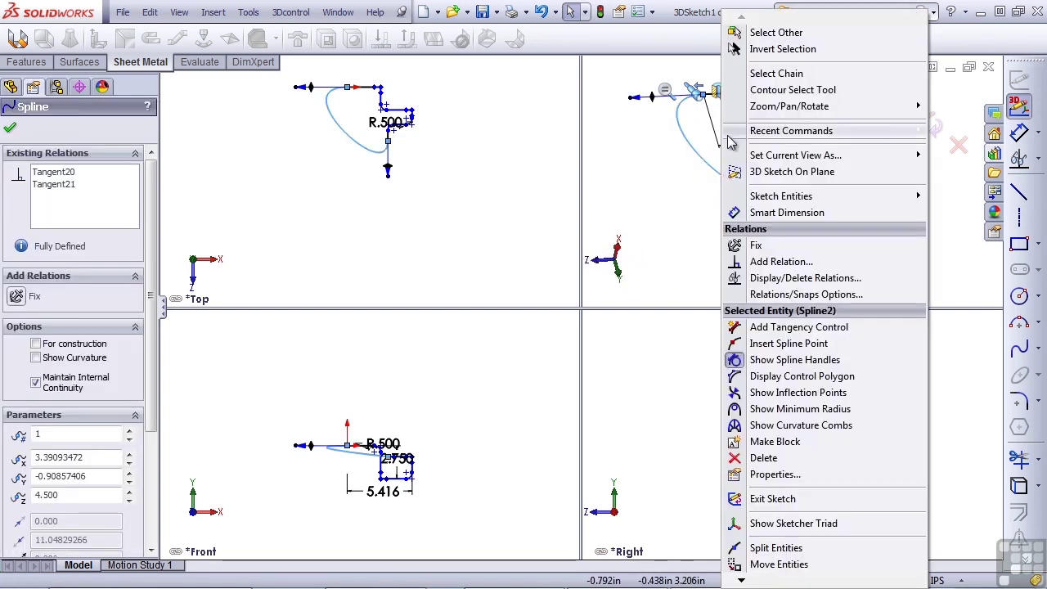
left_click(768, 343)
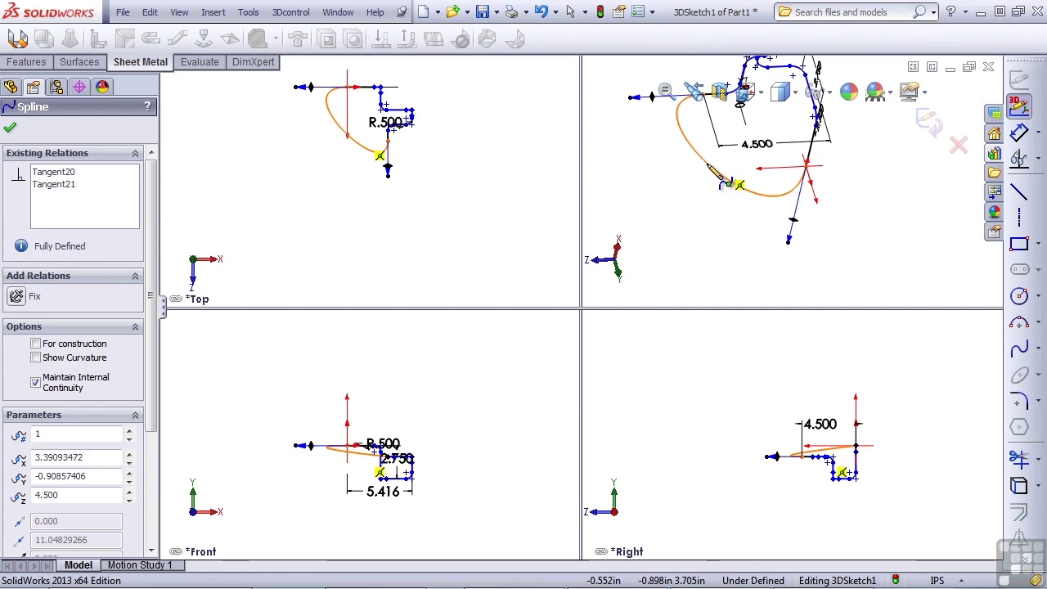
left_click(708, 166)
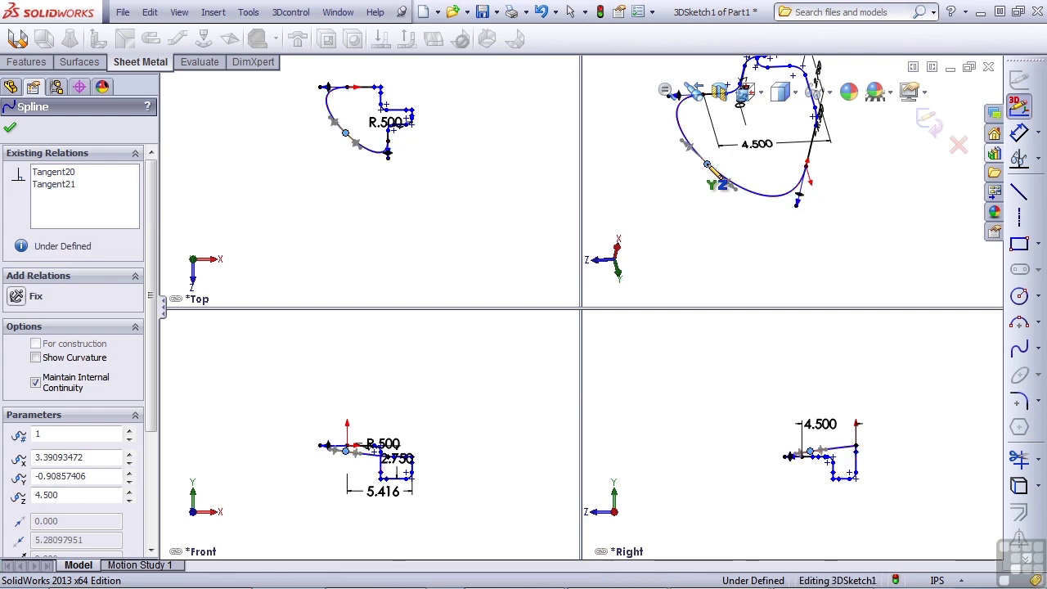
key("Escape")
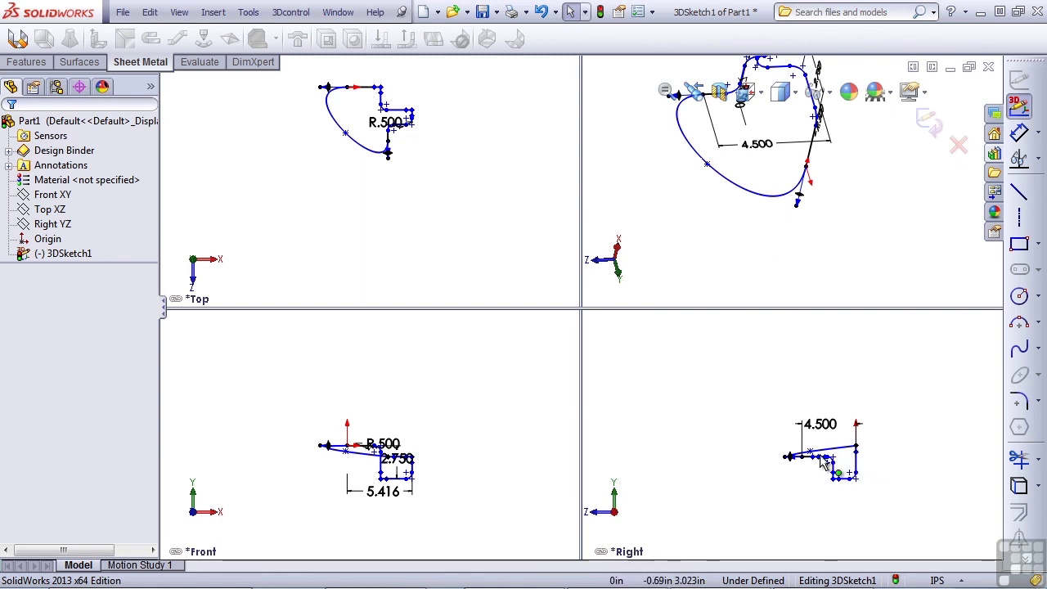
Step: Move the inserted spline point to about X -1.393, Y 3.470, Z 5.150 in, working in the Right and Top views
left_click_drag(812, 456, 816, 413)
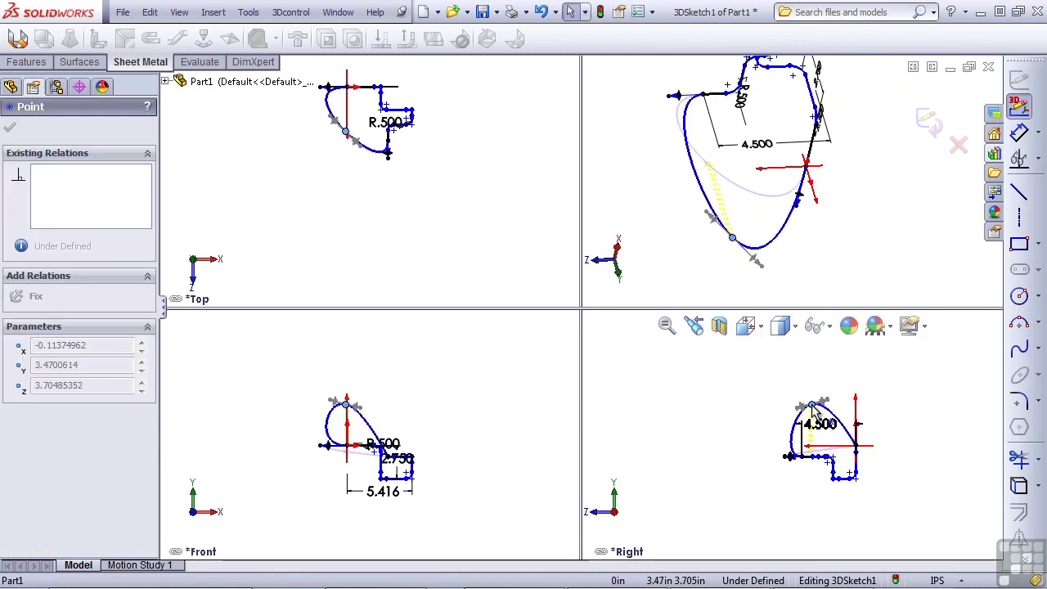
left_click_drag(811, 406, 812, 405)
left_click(397, 242)
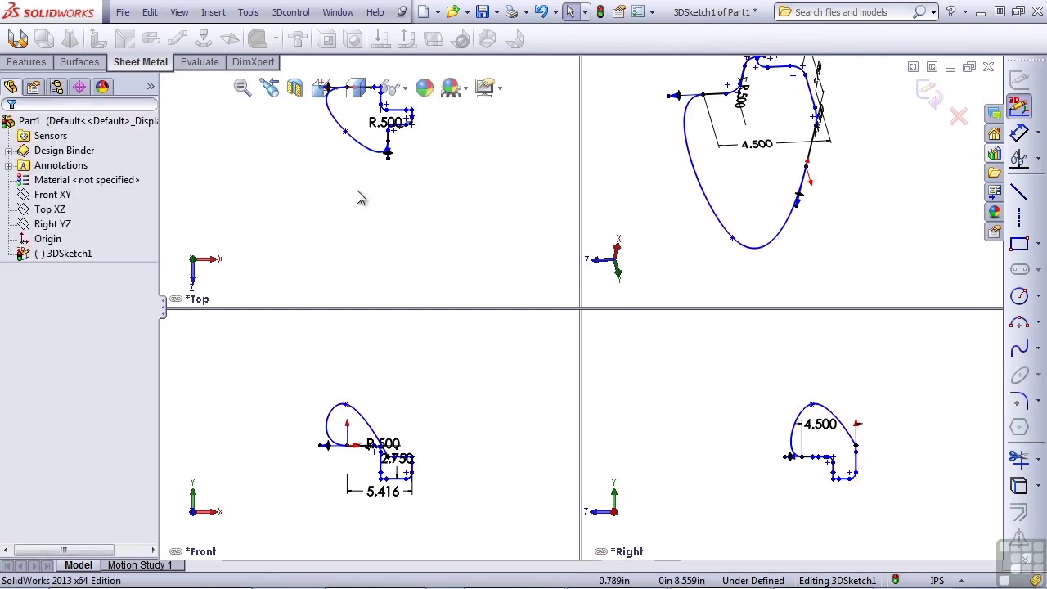
left_click_drag(344, 136, 336, 160)
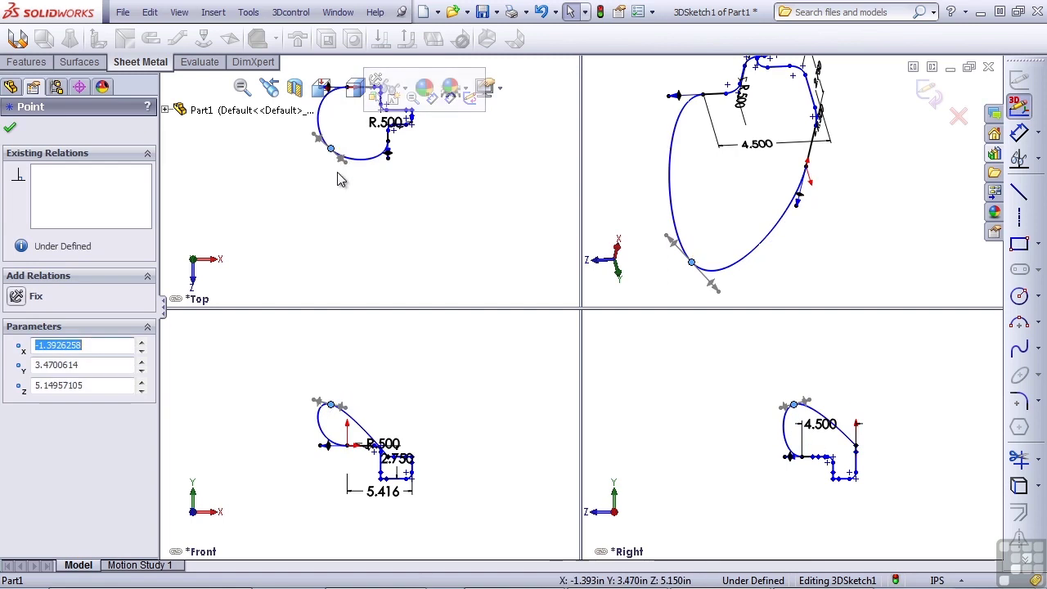
left_click(353, 198)
Step: Examine the reshaped spline with the geometry fitted in the orthographic views and the 3D view rotated
key("f")
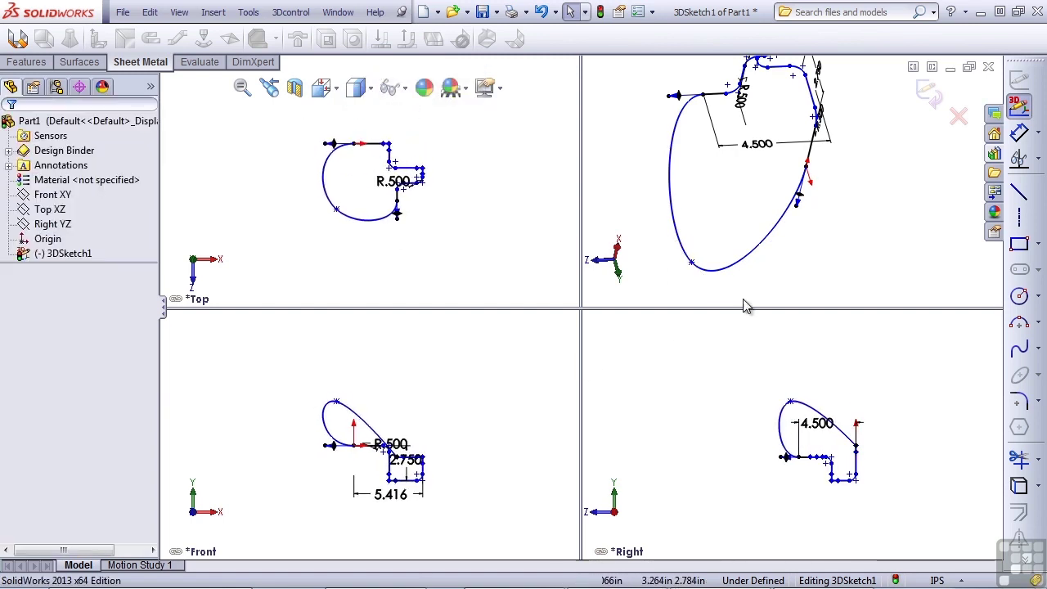
left_click(885, 234)
key("Up")
key("Up")
key("Up")
key("Up")
key("Up")
key("Up")
key("Up")
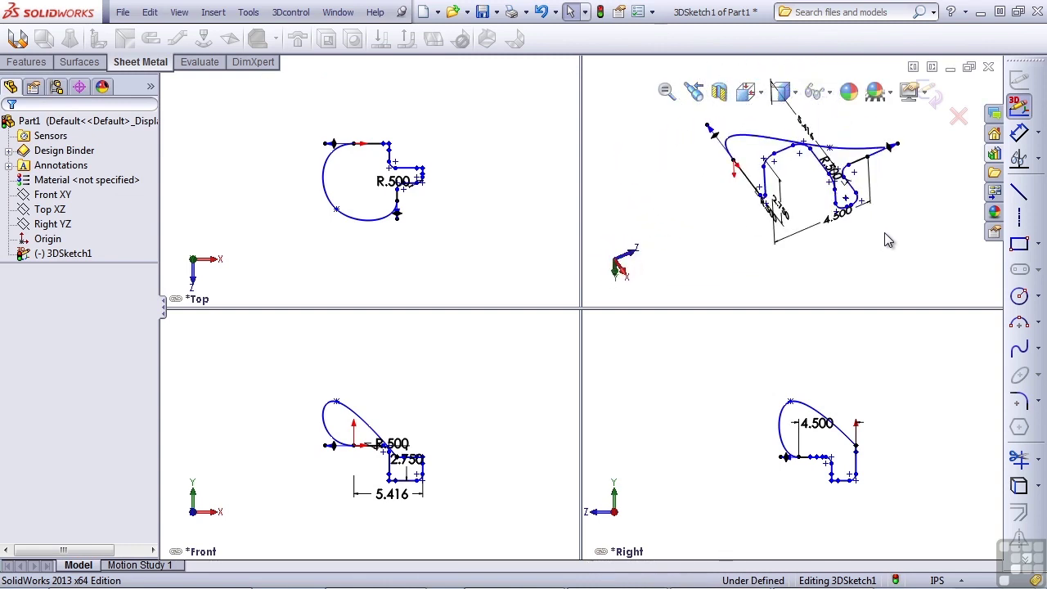